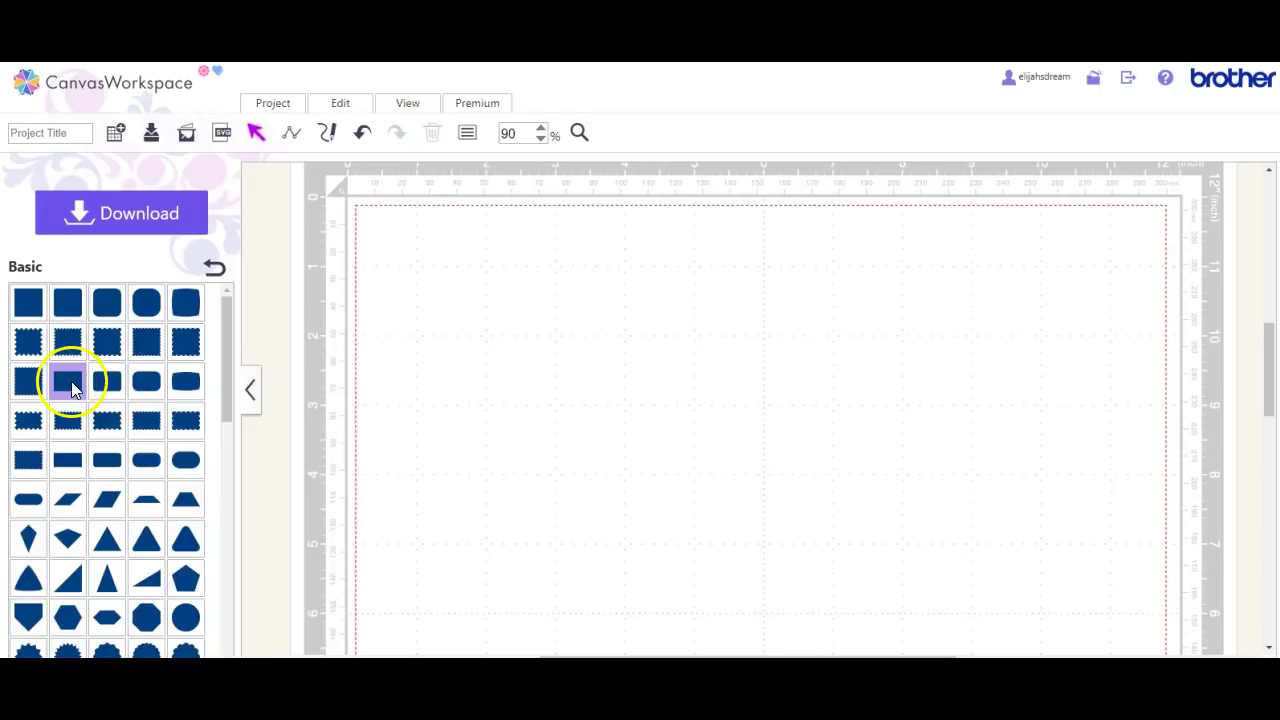
Add a rectangle and resize it to 8.00" wide by 6.00" tall
left_click(68, 381)
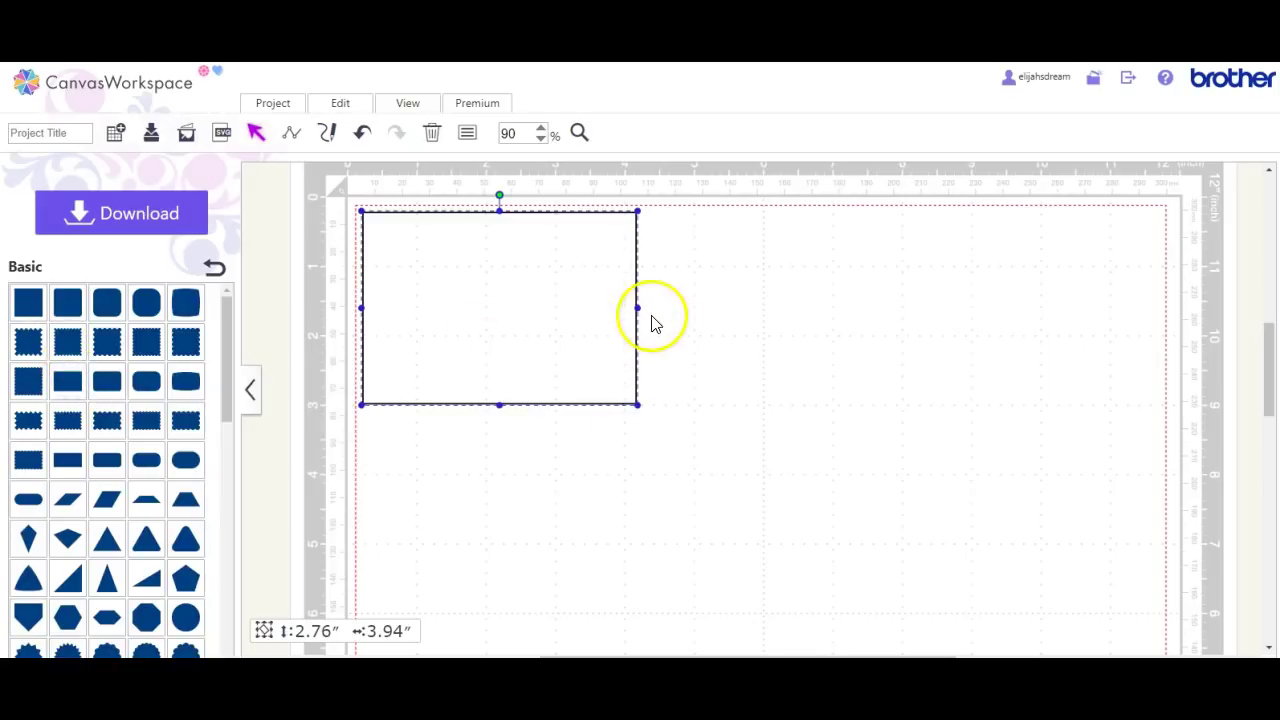
left_click_drag(636, 309, 917, 311)
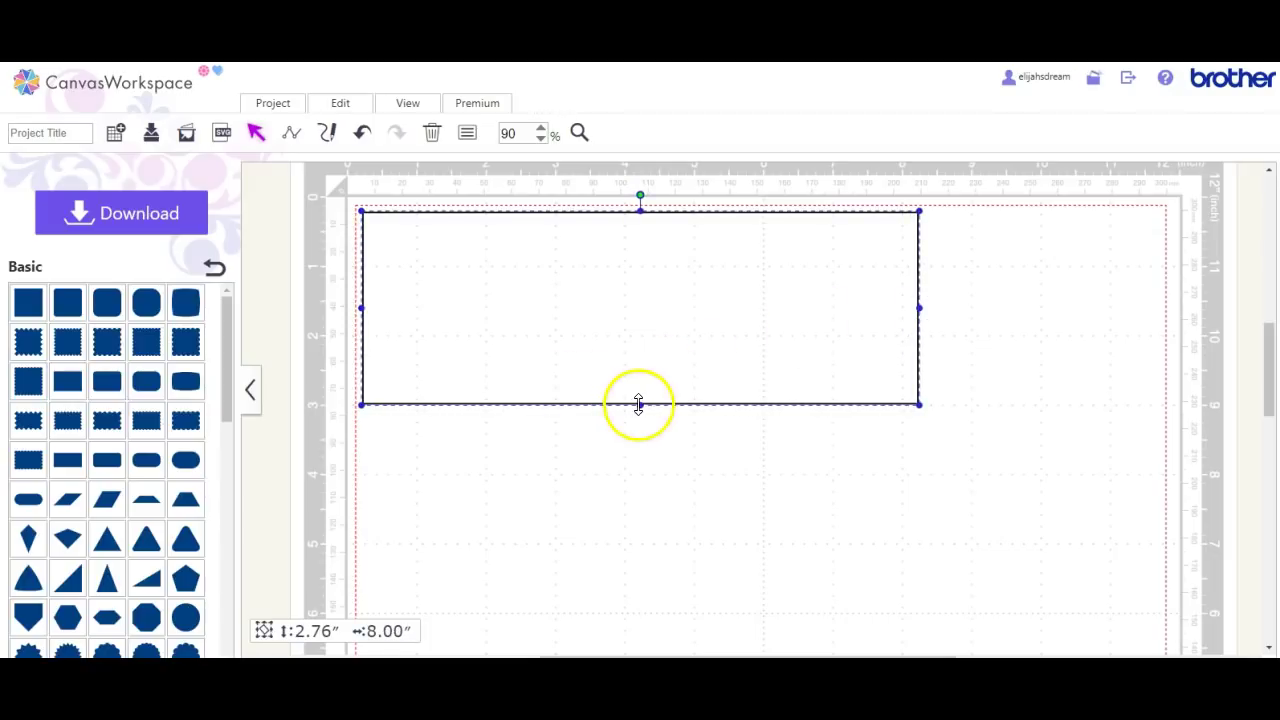
left_click_drag(640, 405, 643, 629)
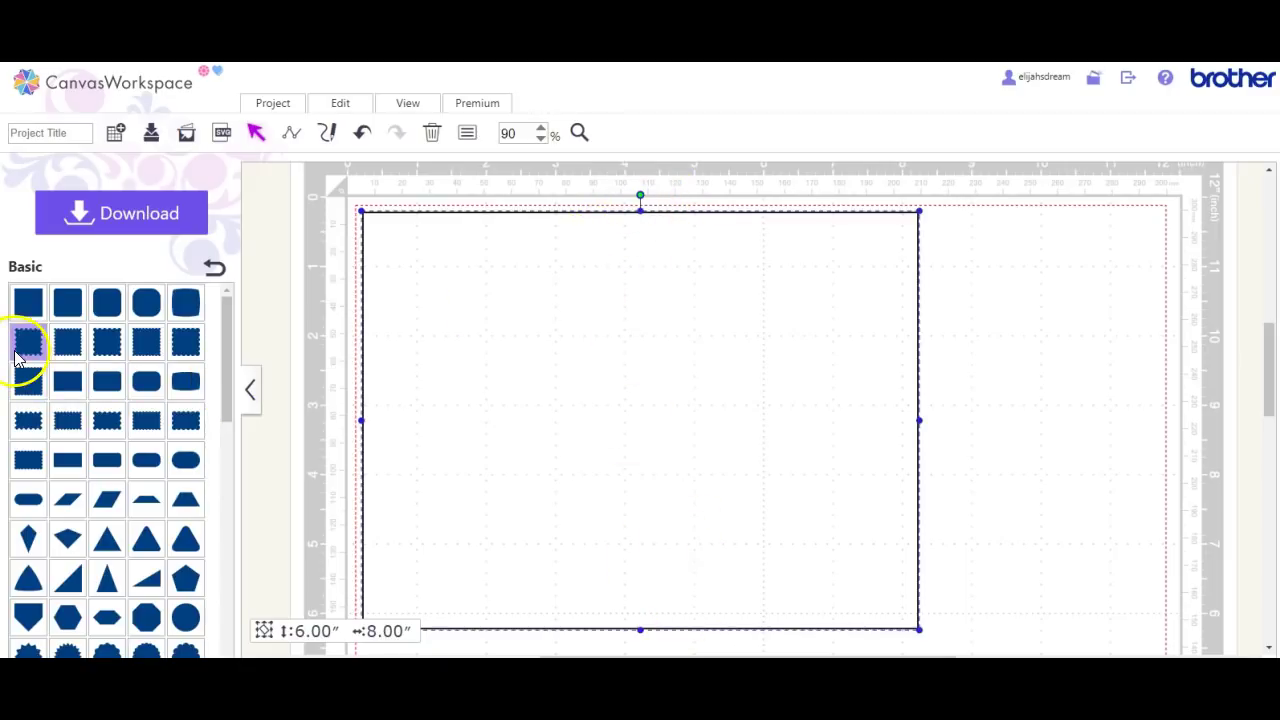
Add a rounded square, resize it to 1.92" × 2.74", and place it inside the card's left part
left_click(67, 306)
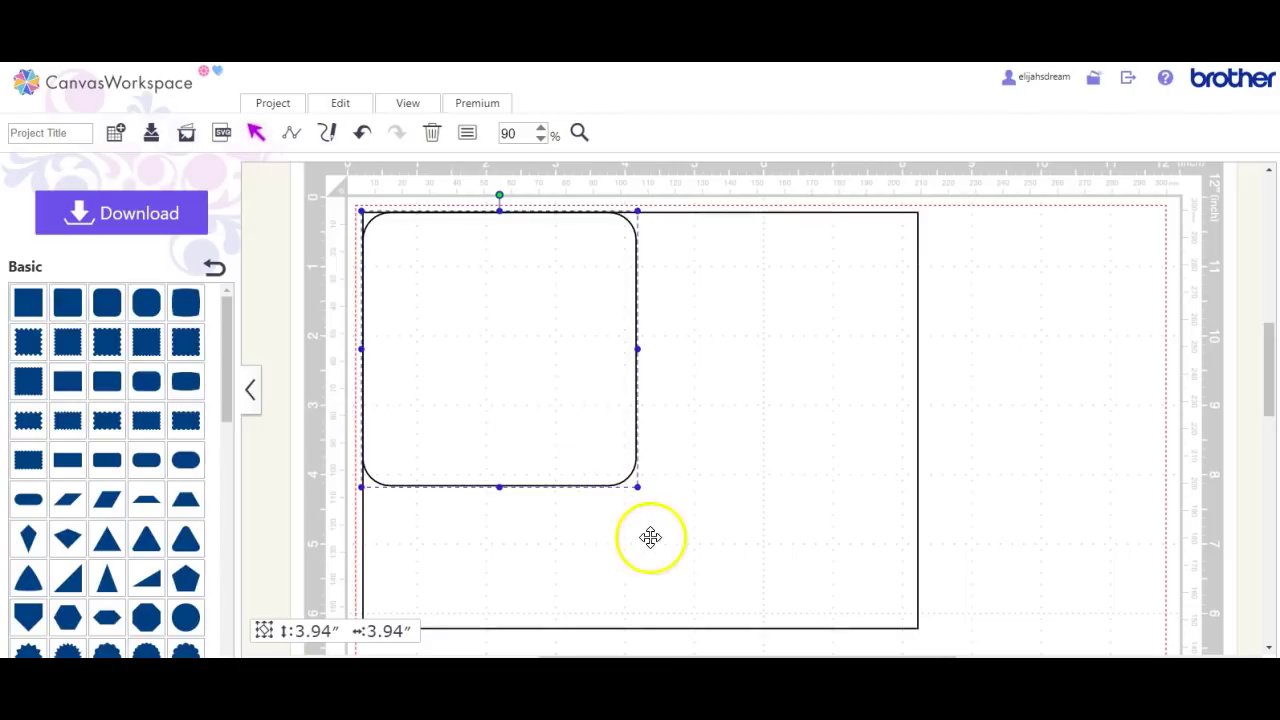
left_click_drag(637, 487, 497, 326)
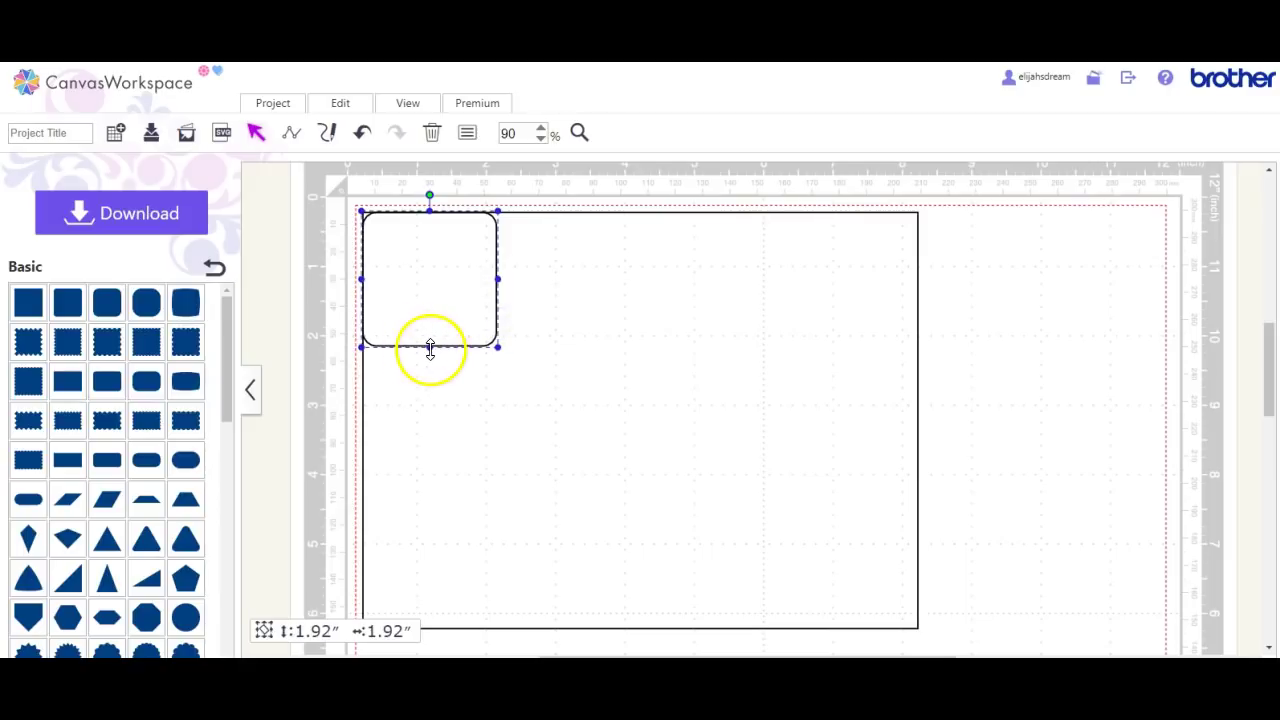
left_click_drag(430, 348, 438, 405)
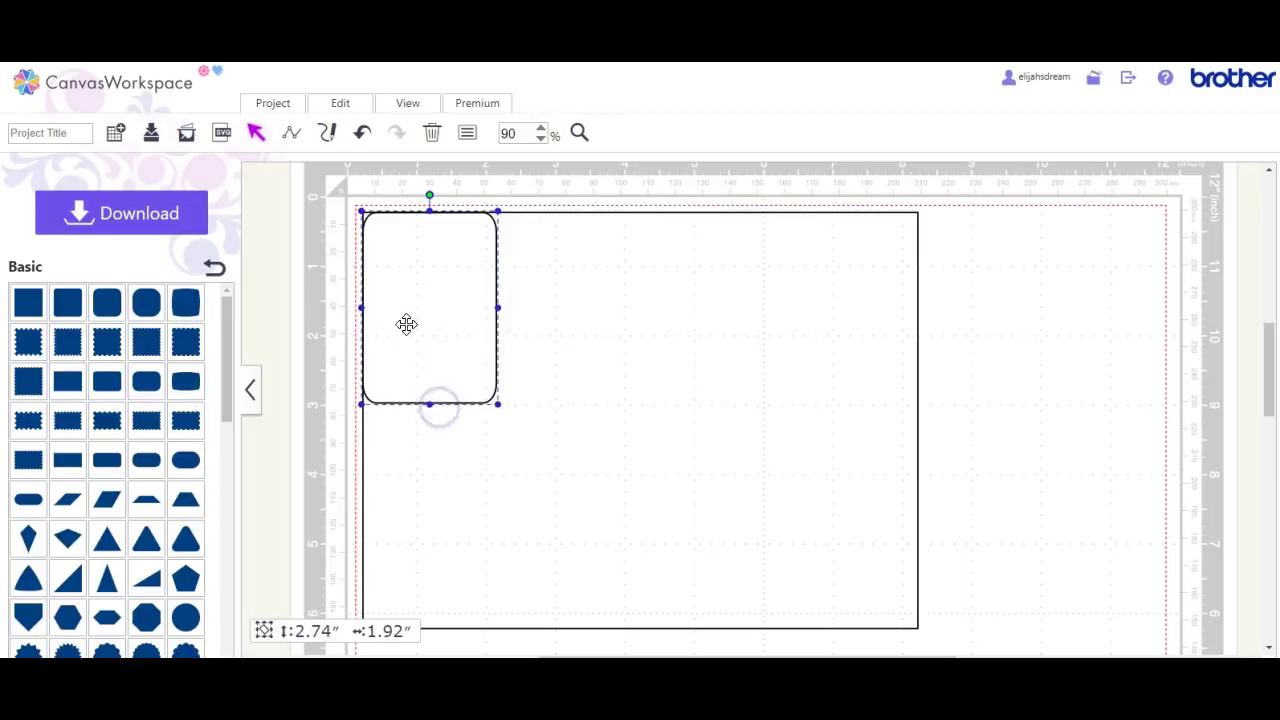
left_click_drag(412, 280, 487, 374)
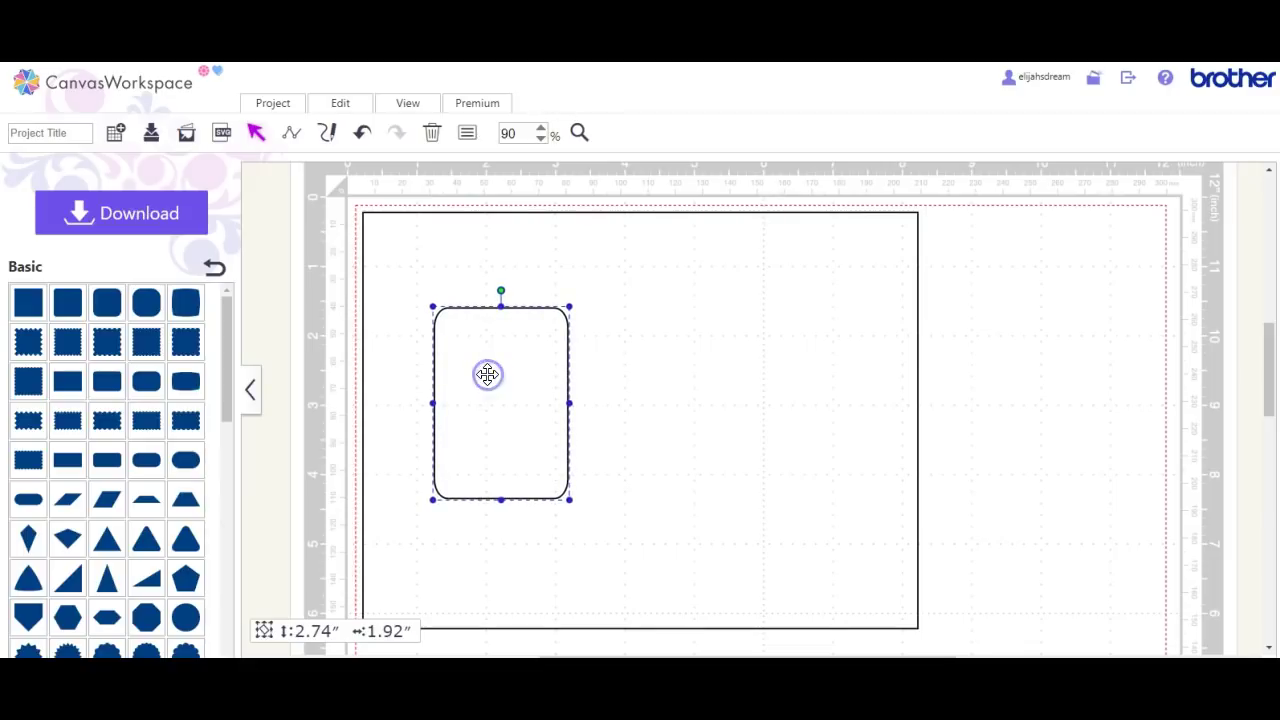
left_click(337, 186)
Subtract the rounded rectangle from the 8×6 card using Process Overlap
left_click_drag(337, 183, 800, 563)
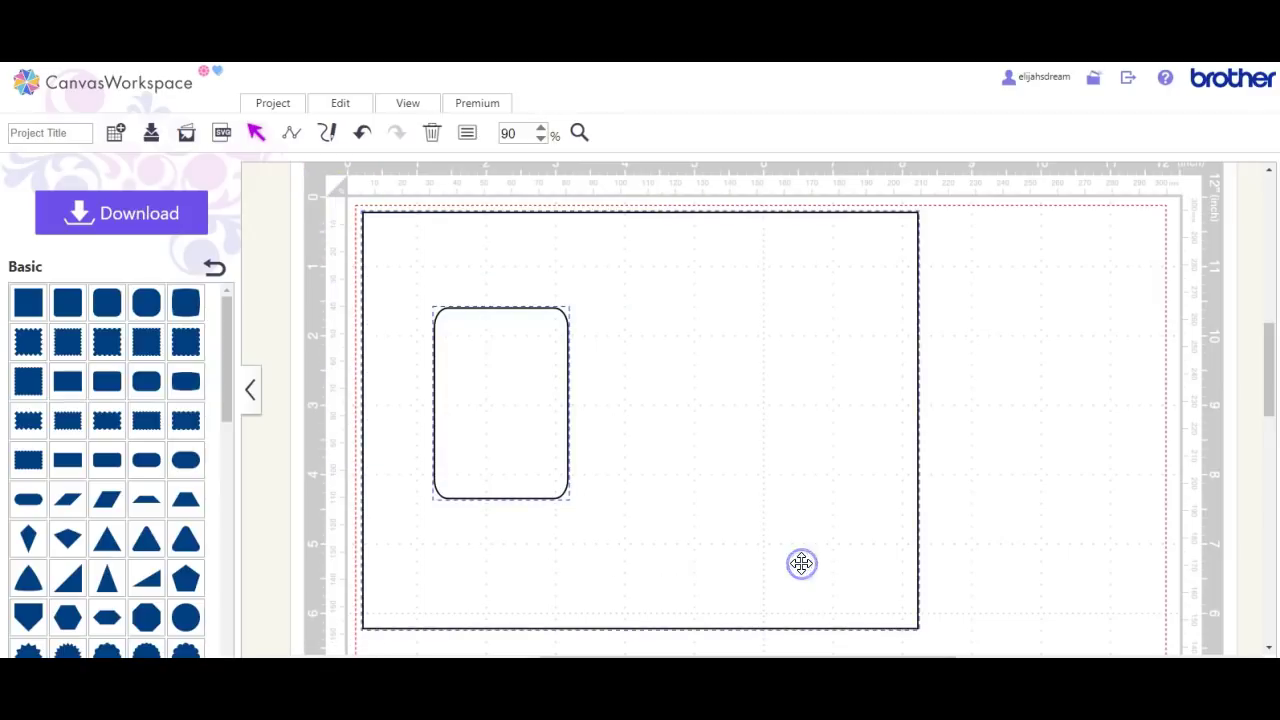
left_click(334, 100)
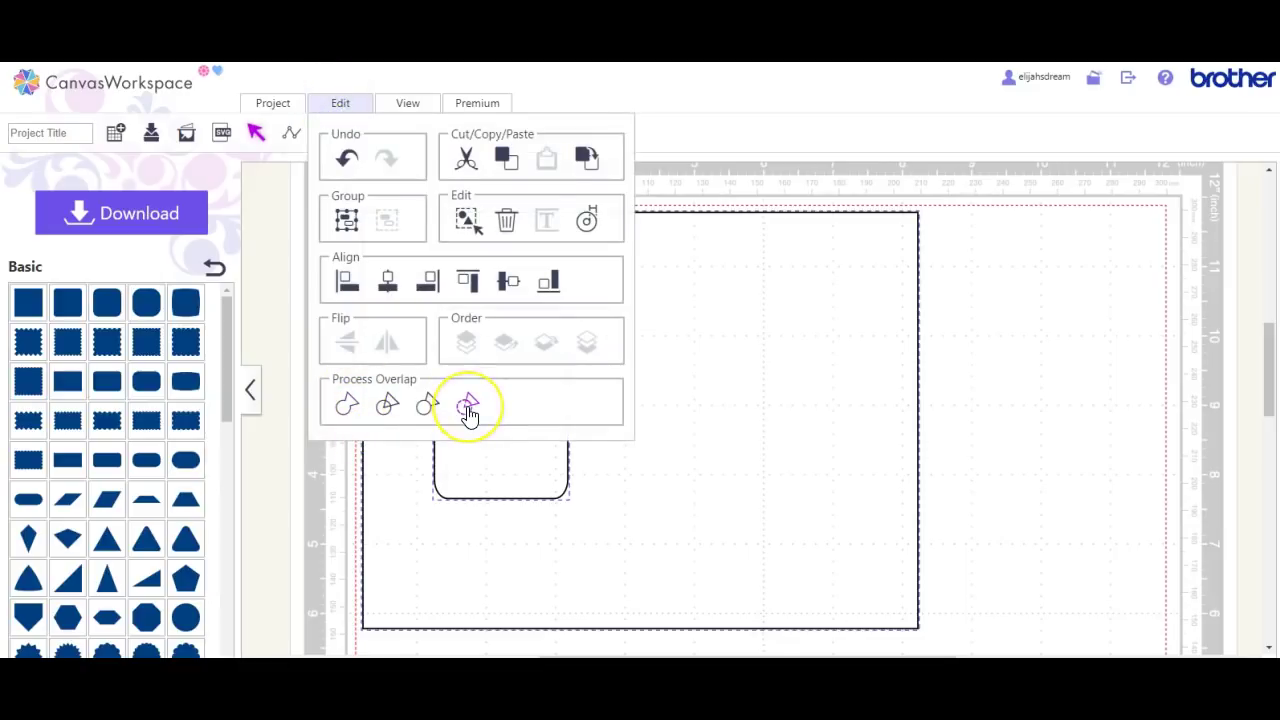
left_click(468, 406)
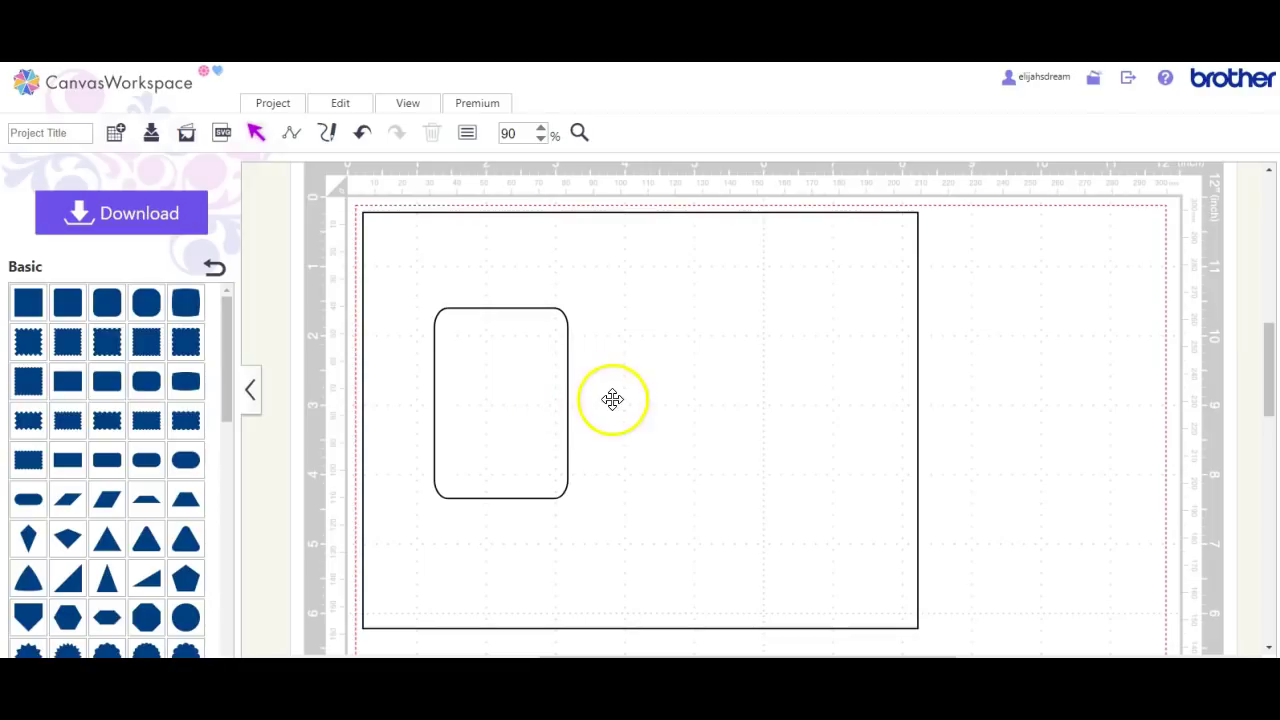
mouse_move(611, 400)
left_mouse_down()
mouse_move(711, 377)
mouse_move(634, 409)
mouse_move(740, 440)
mouse_move(611, 398)
left_mouse_up()
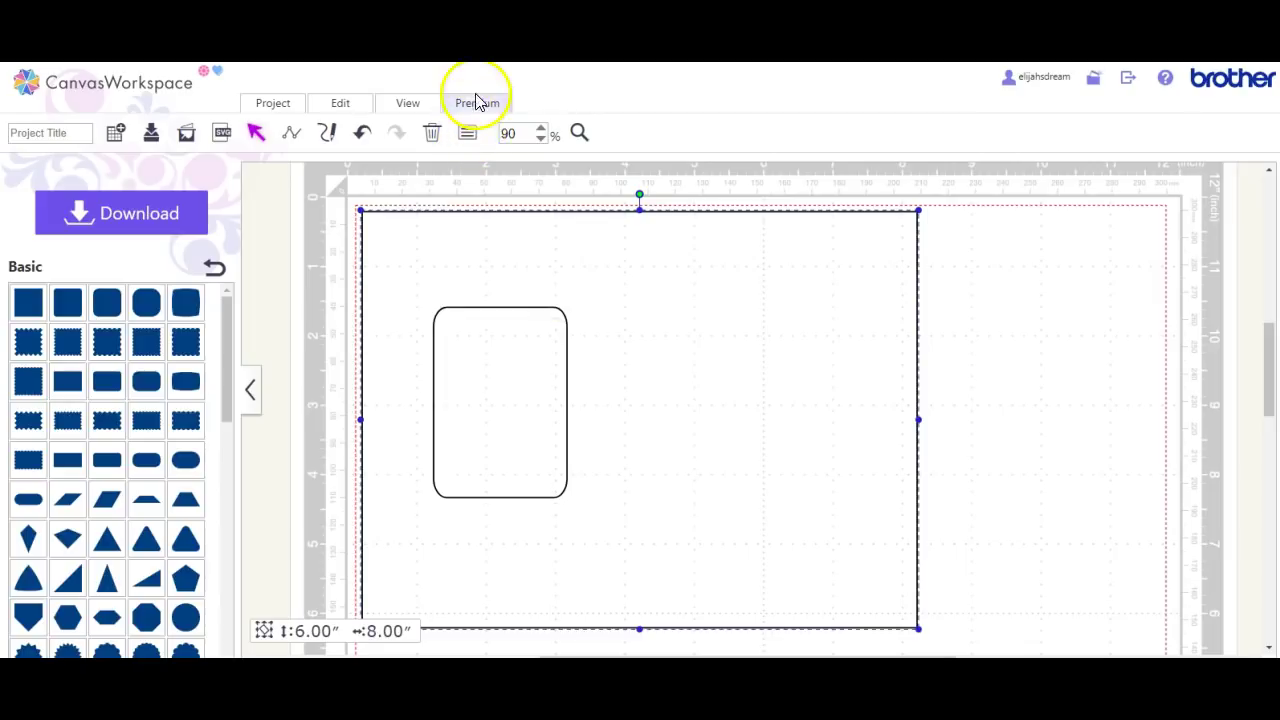
Set the windowed card's fill colour to red in Properties
left_click(470, 135)
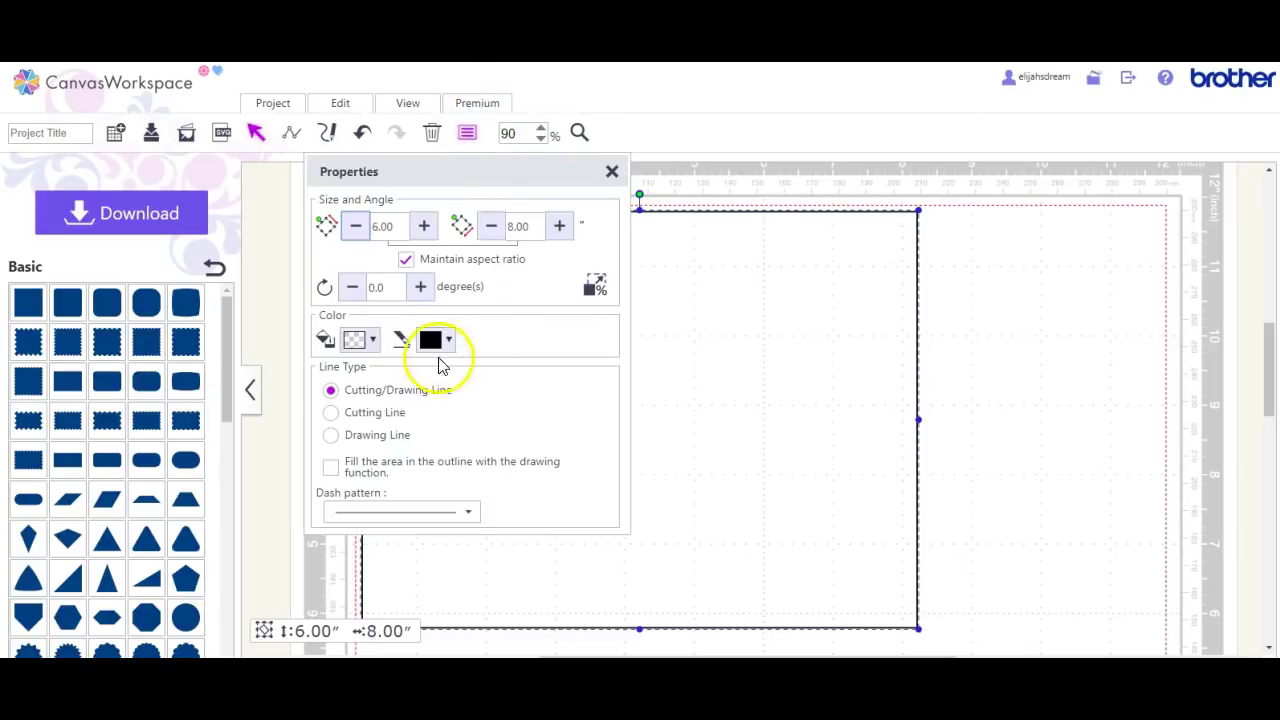
left_click(360, 342)
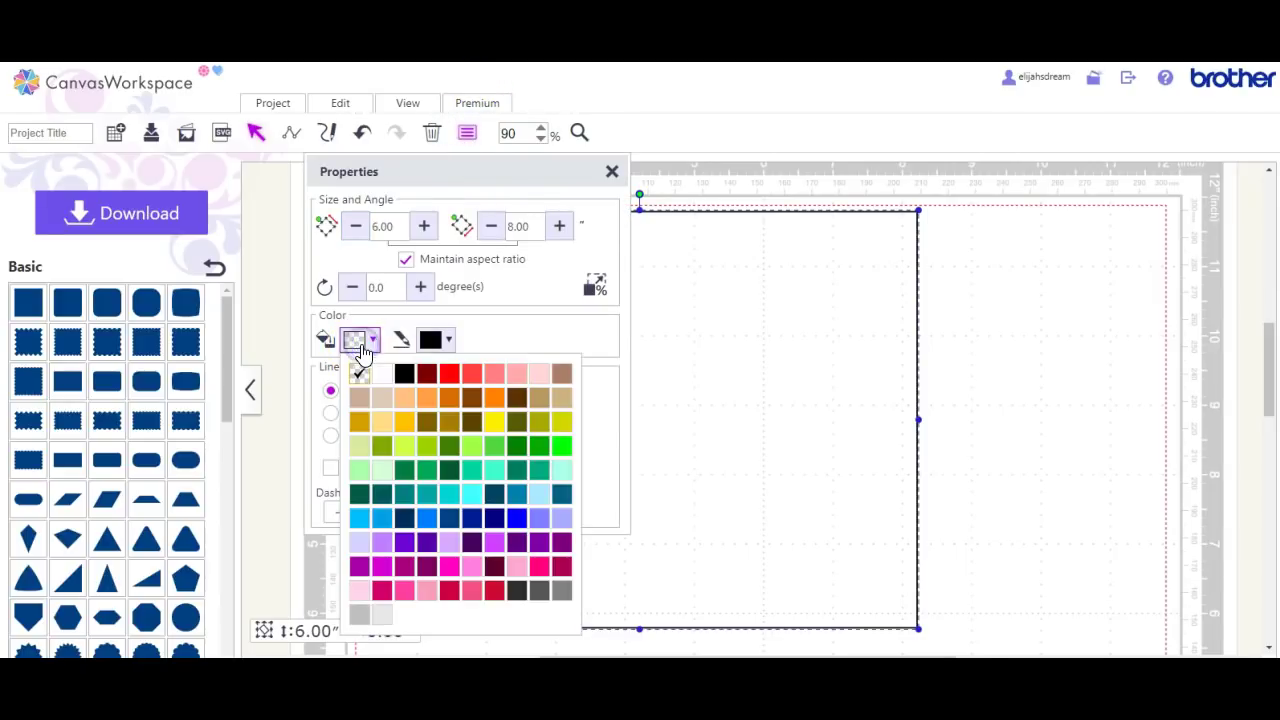
left_click(453, 375)
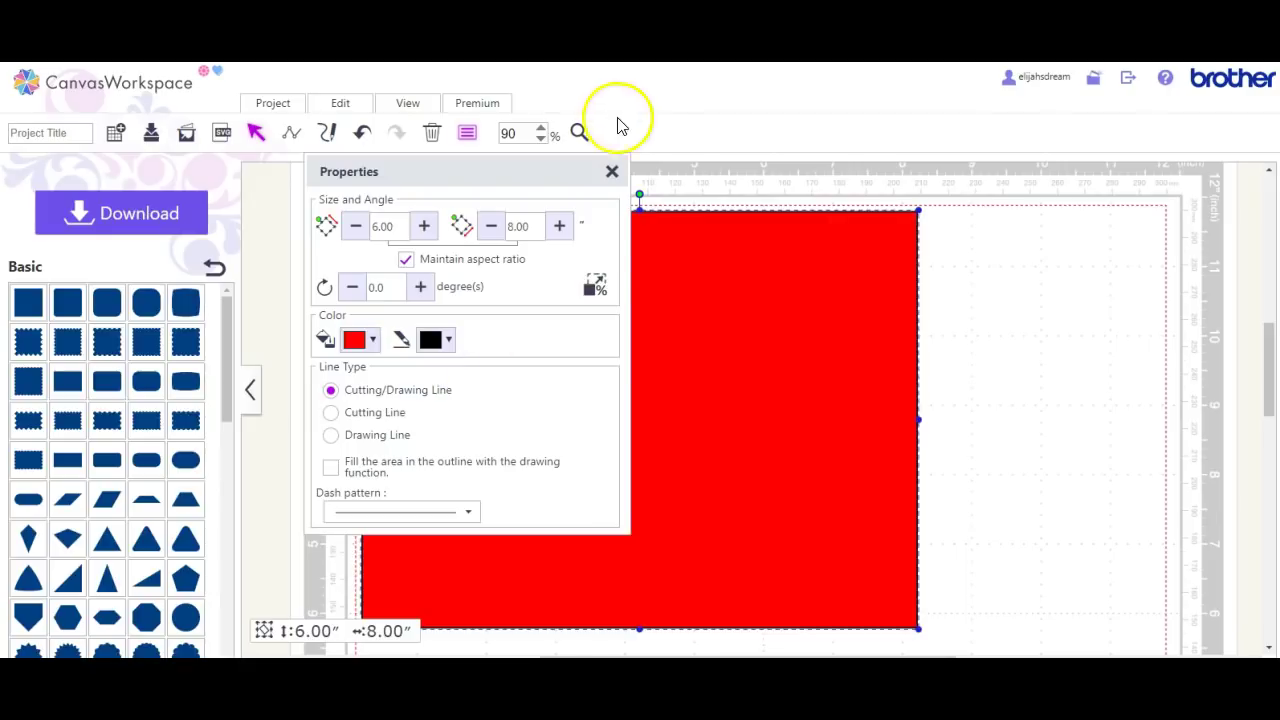
left_click(612, 177)
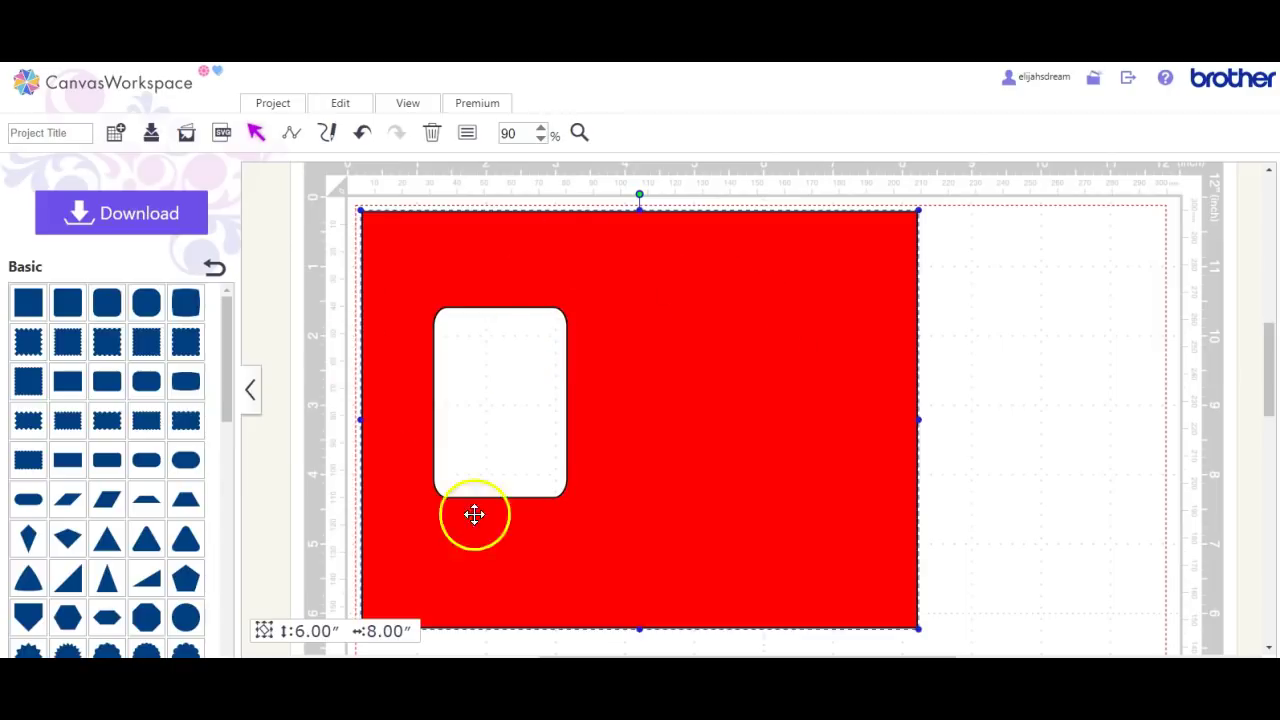
left_click(499, 427)
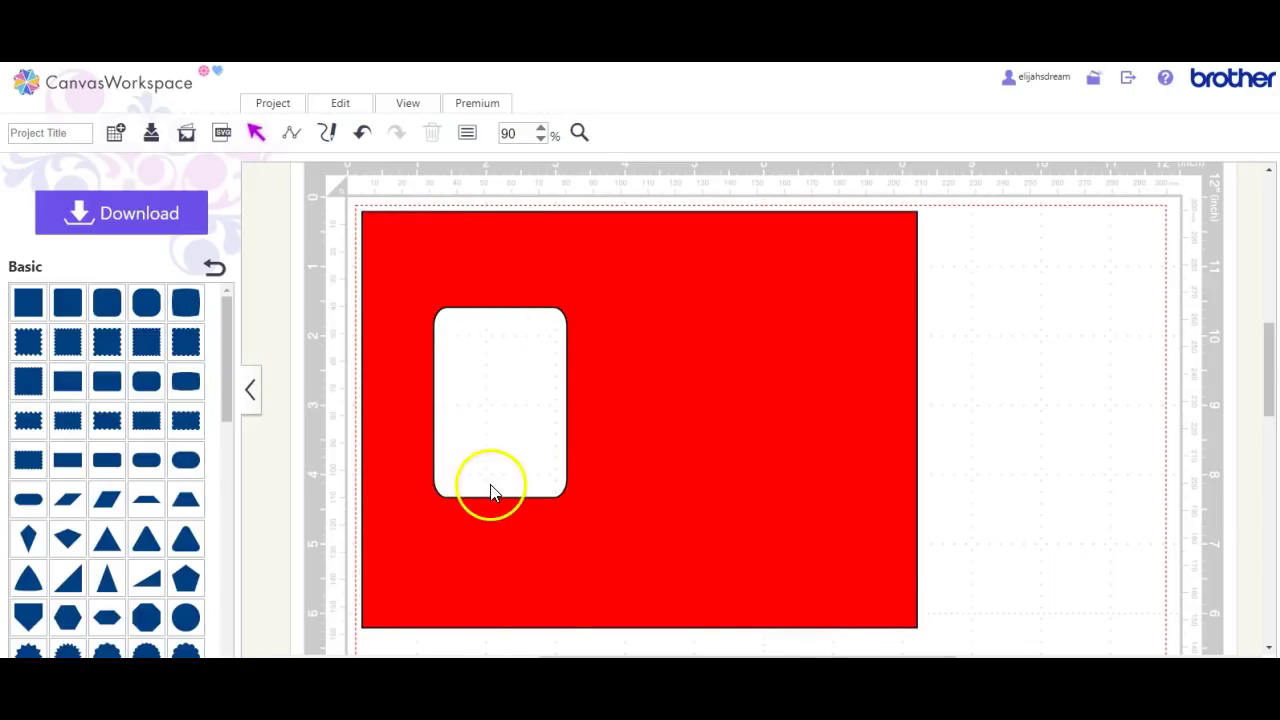
Add a wavy heart, shrink it to 0.30", and place it at the window's lower-left corner
left_click_drag(229, 349, 218, 482)
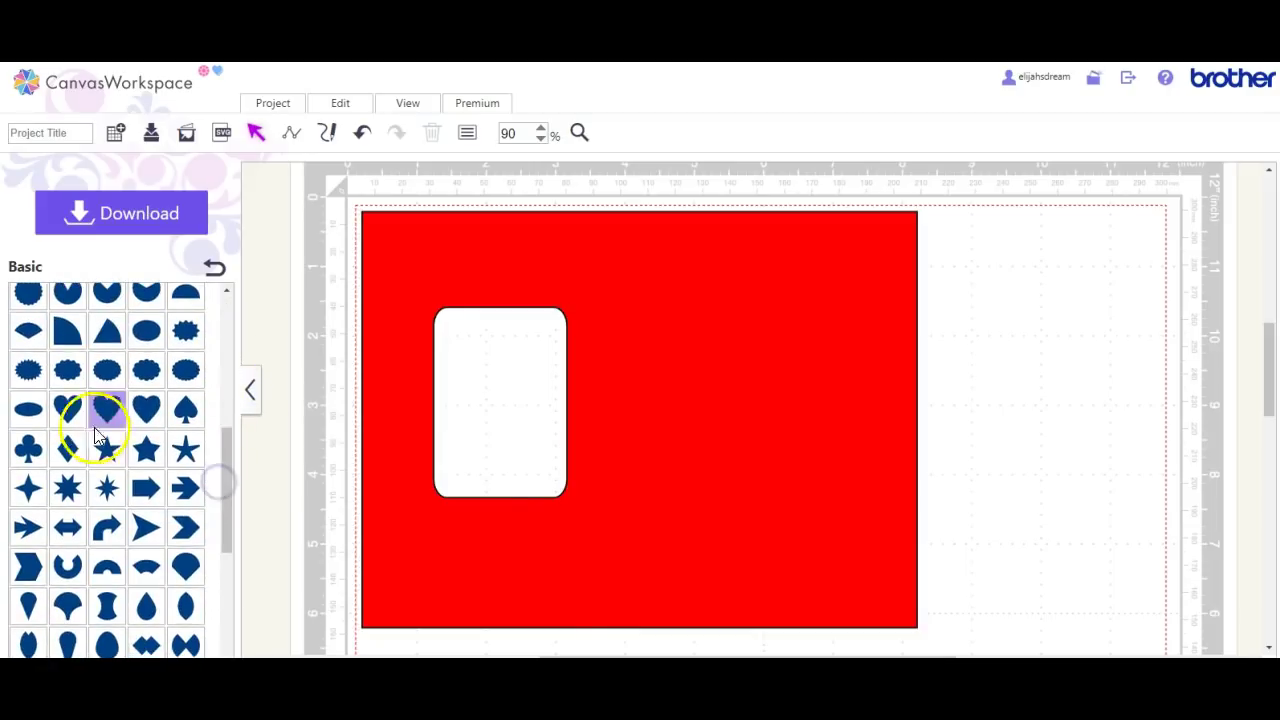
left_click(99, 410)
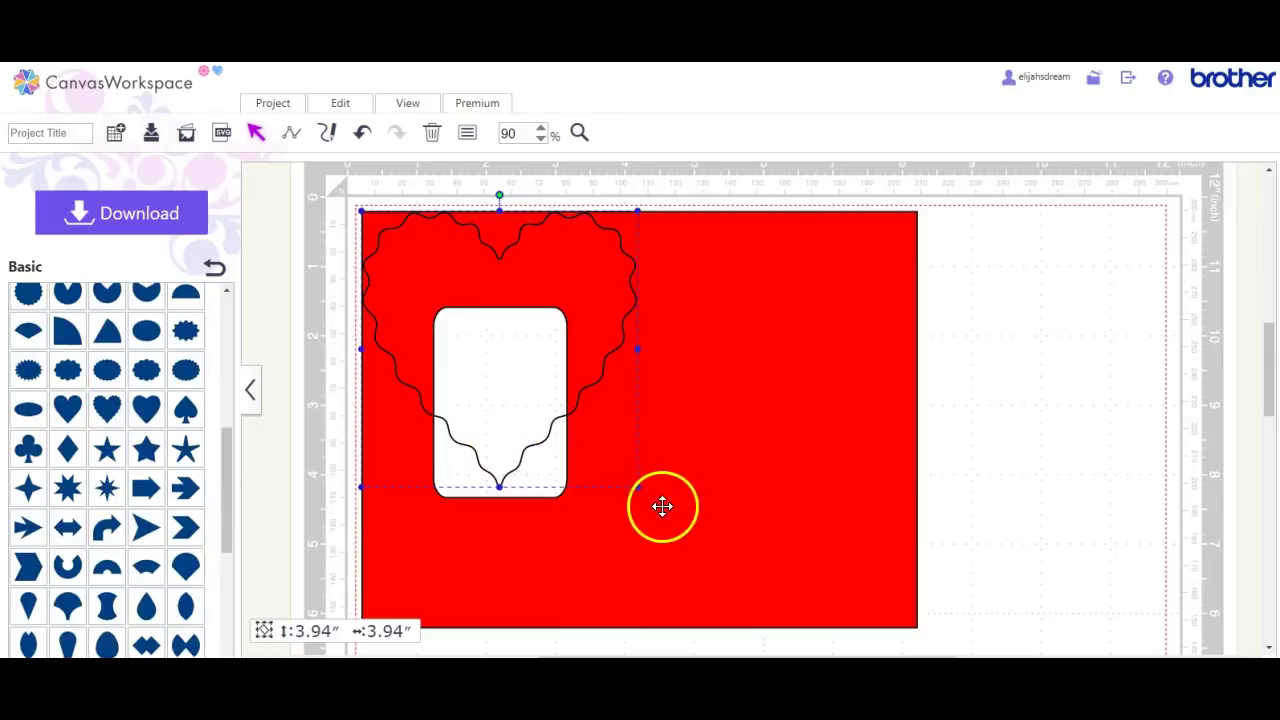
mouse_move(638, 485)
left_mouse_down()
mouse_move(517, 294)
mouse_move(387, 173)
left_mouse_up()
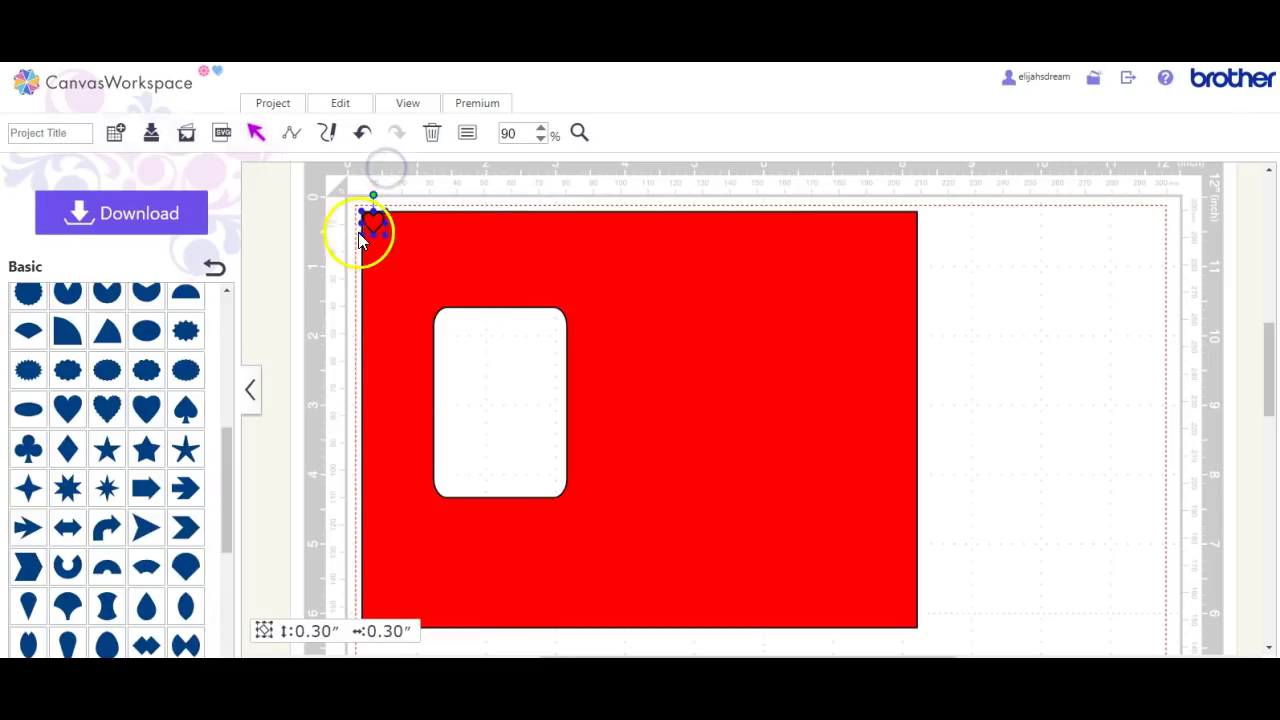
left_click_drag(377, 227, 438, 483)
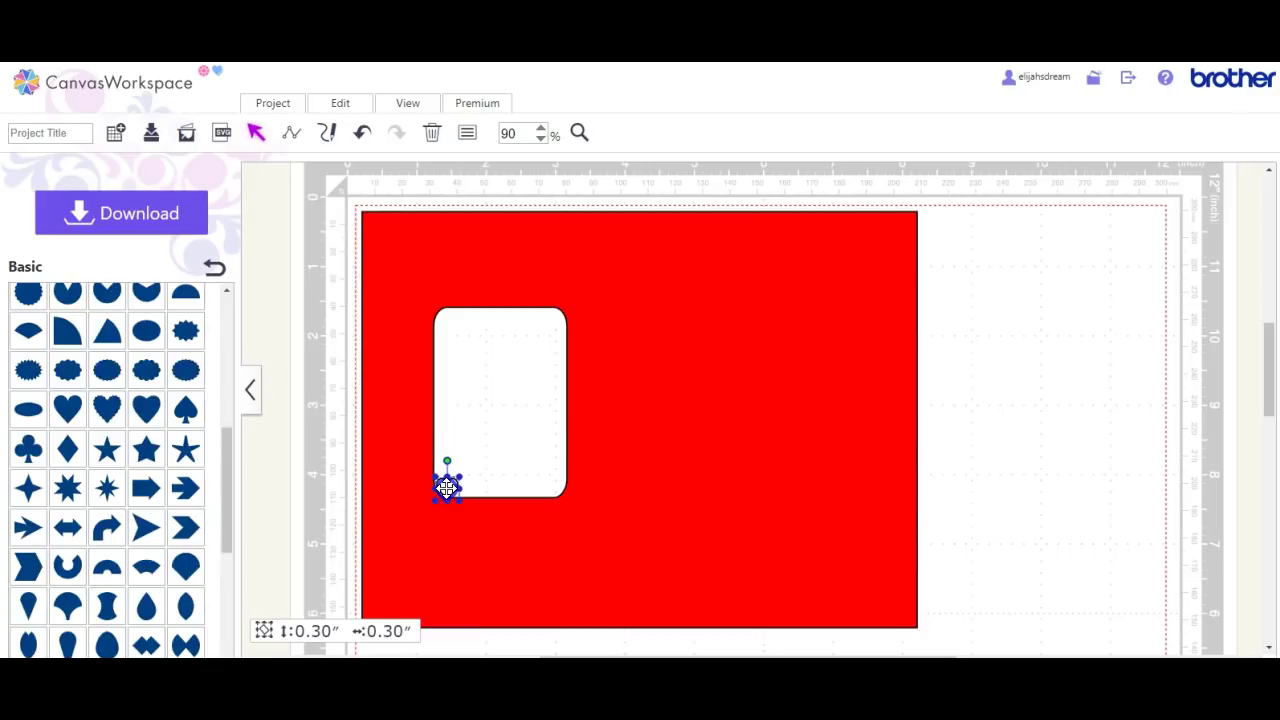
Duplicate the heart twice, shifting the first copy right along the window's bottom edge
right_click(447, 487)
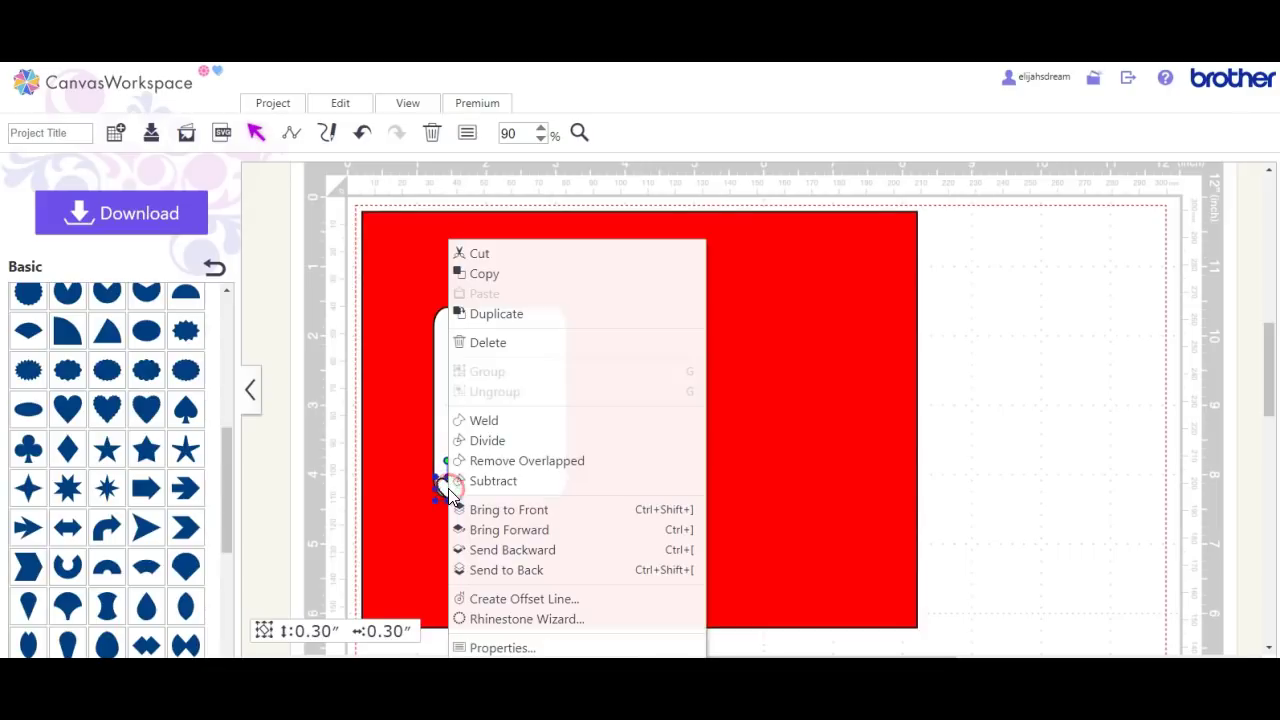
left_click(536, 316)
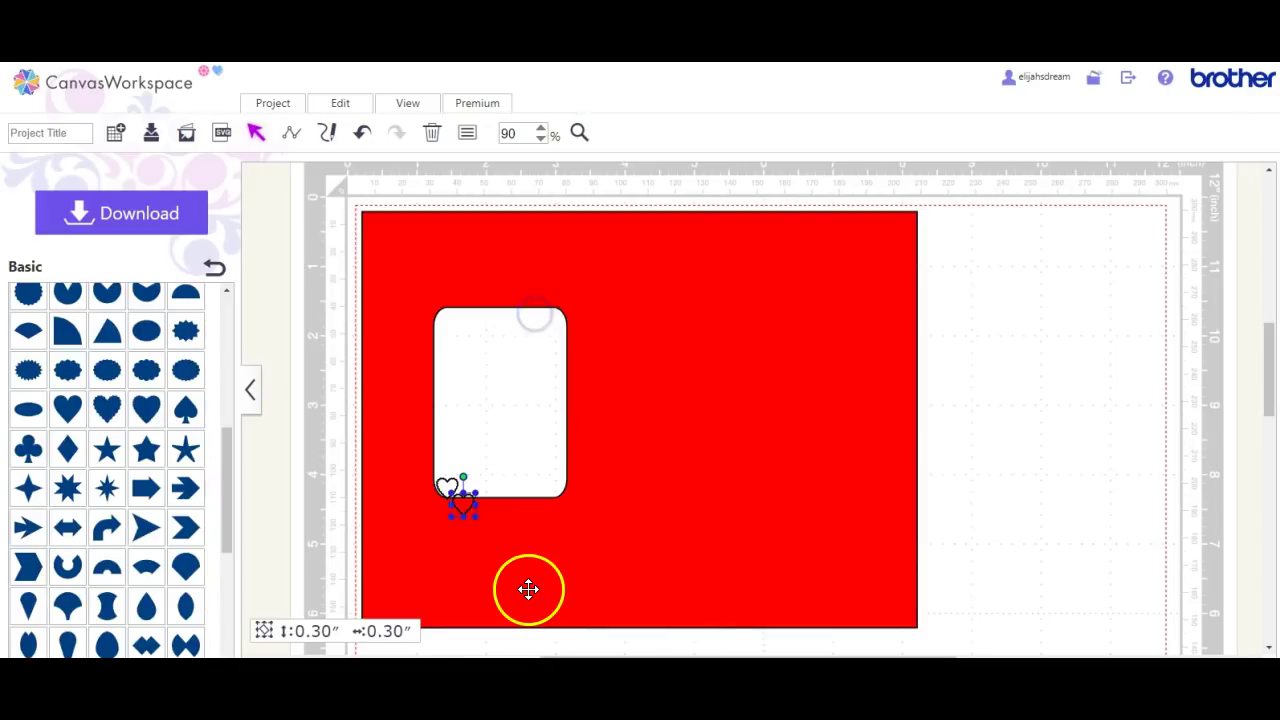
left_click_drag(457, 507, 481, 521)
right_click(455, 500)
left_click(536, 314)
Duplicate the heart again and line the new copy up on the window's bottom edge
right_click(481, 521)
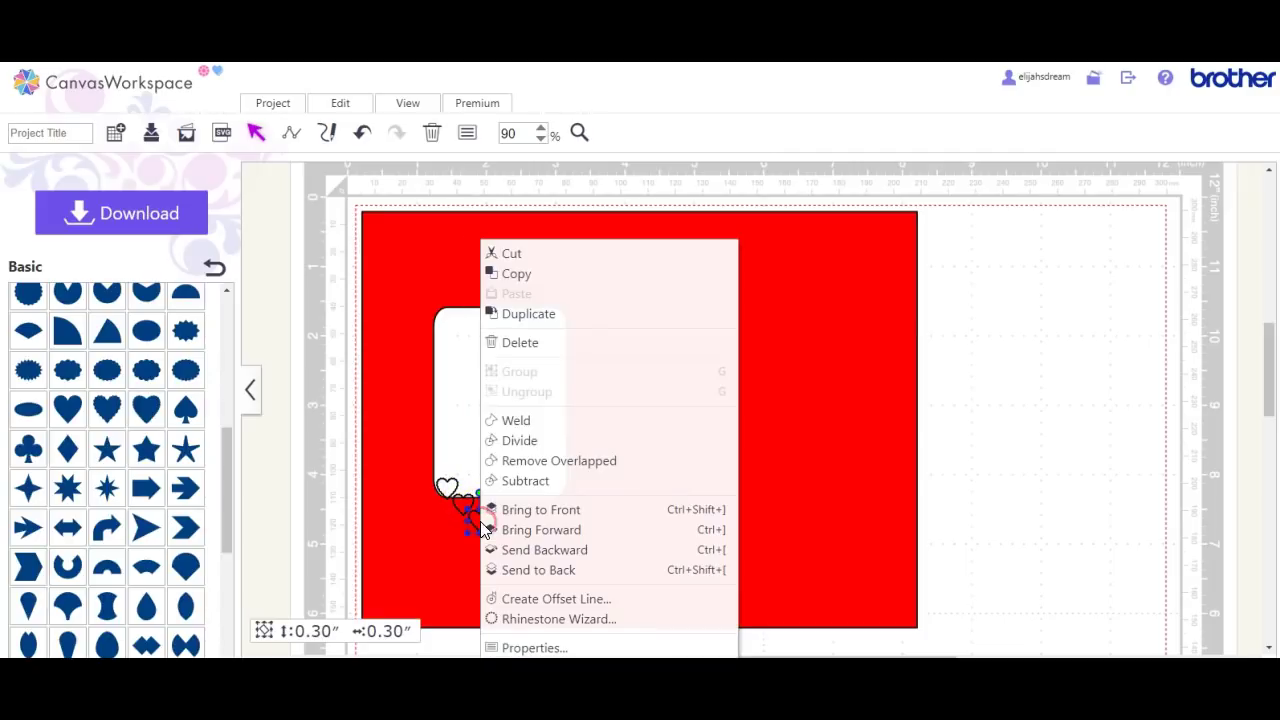
left_click(552, 312)
mouse_move(476, 522)
left_mouse_down()
mouse_move(503, 543)
mouse_move(491, 534)
left_mouse_up()
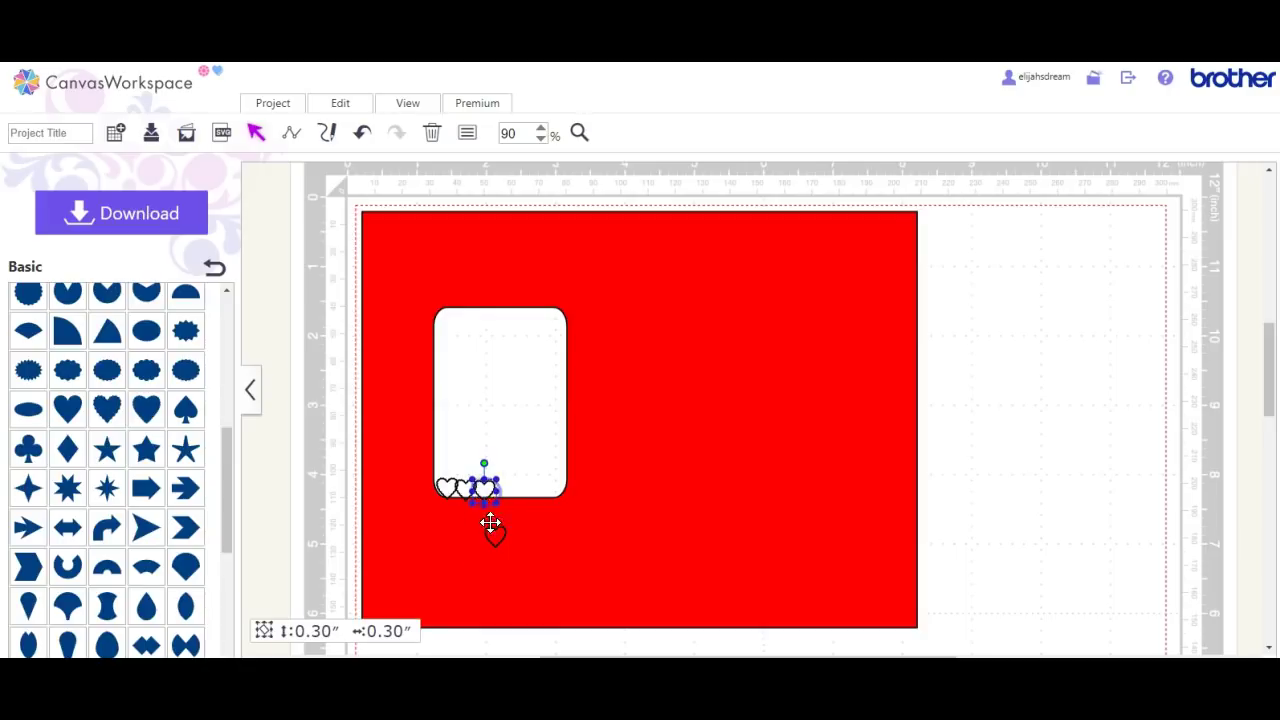
left_click(494, 534)
left_click_drag(496, 536, 504, 490)
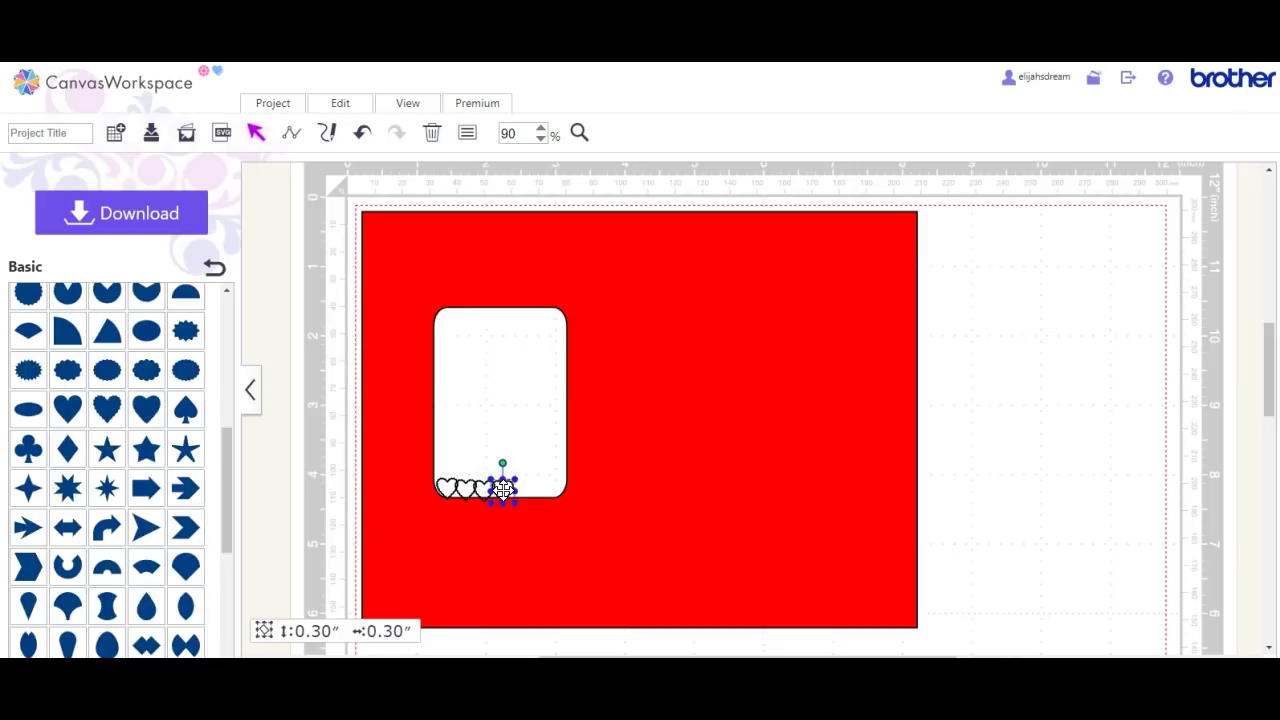
Add two more heart copies to complete the row at the window's bottom edge
right_click(502, 489)
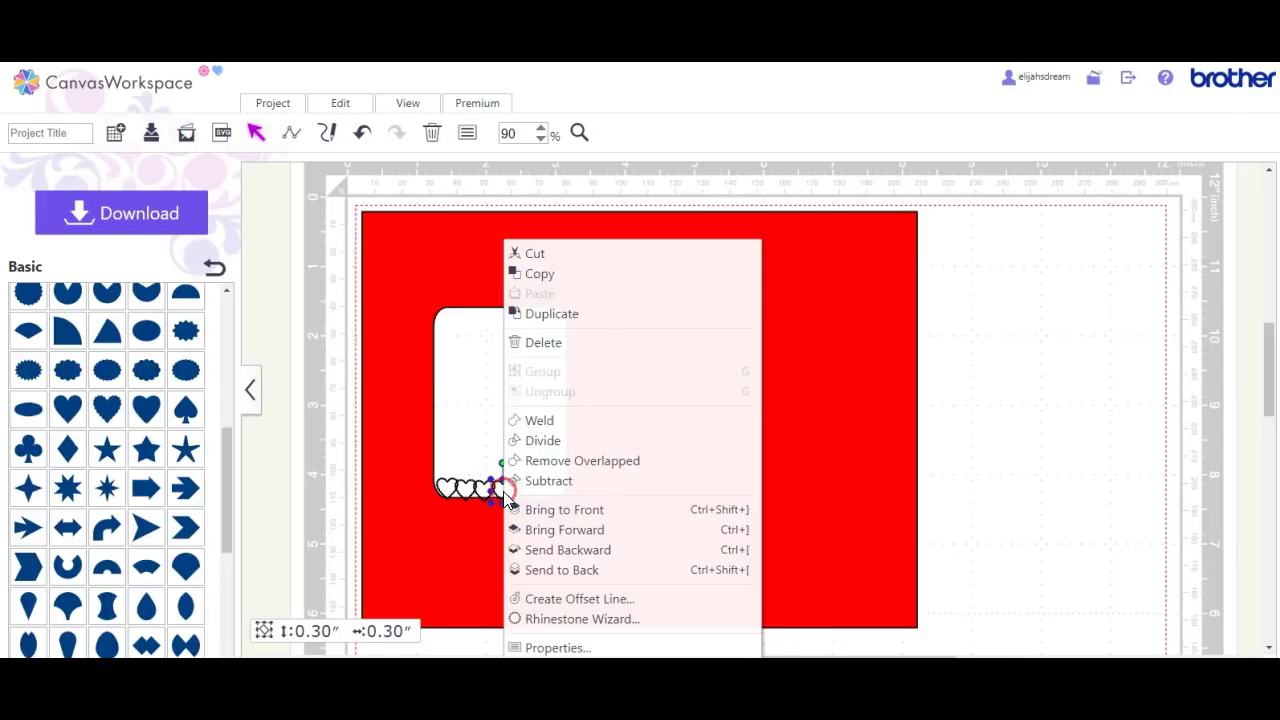
left_click(552, 314)
left_click_drag(494, 506, 540, 495)
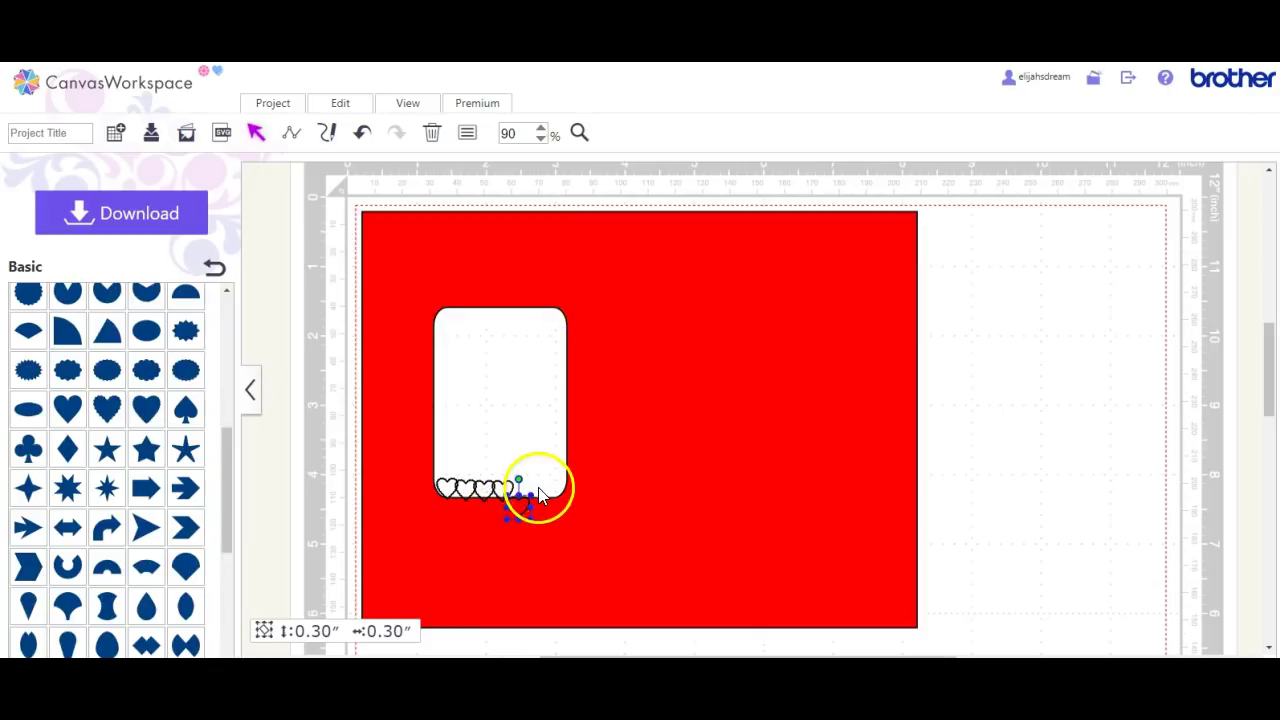
right_click(523, 499)
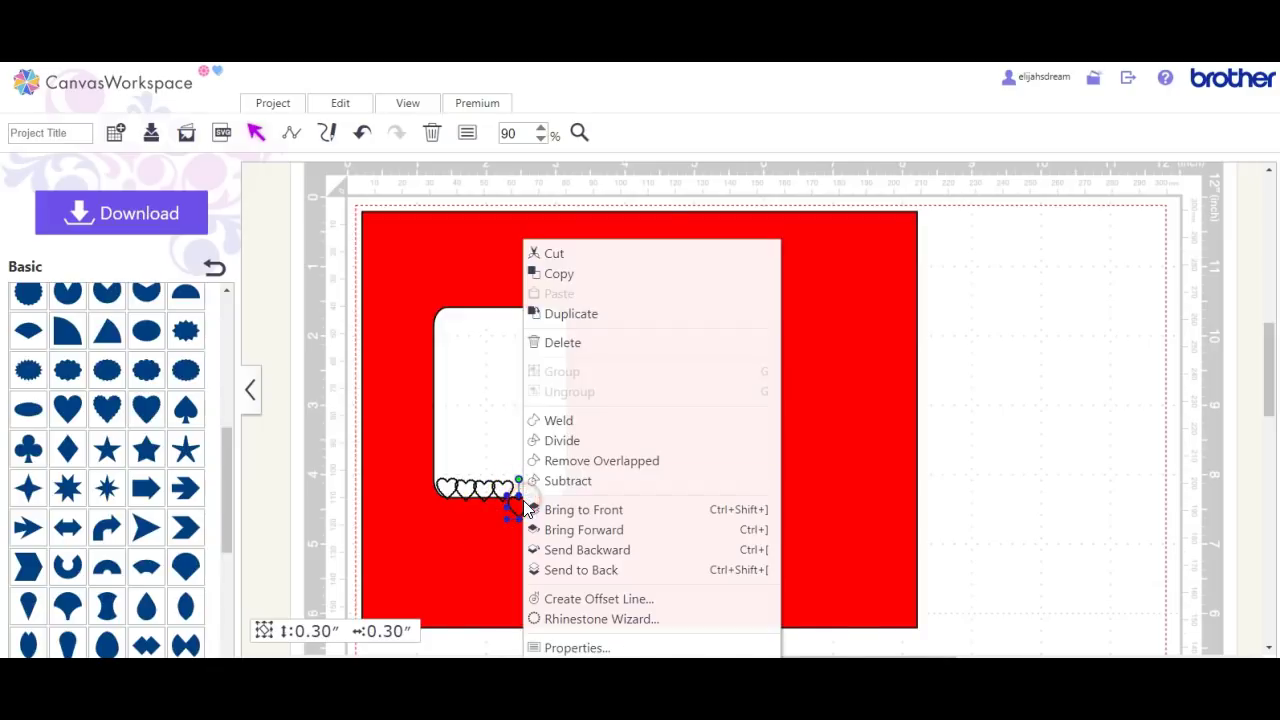
left_click(582, 312)
left_click_drag(545, 545, 518, 505)
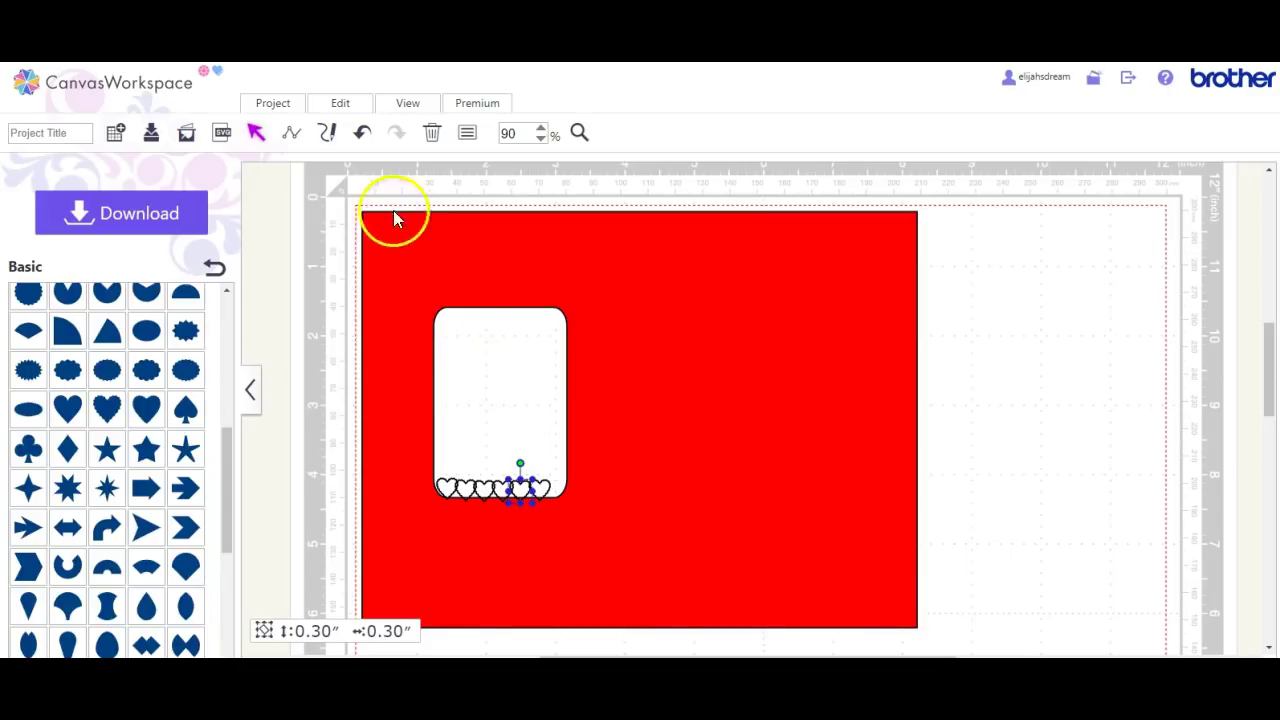
Select all shapes and weld the hearts into the windowed card
left_click(325, 176)
left_click(338, 103)
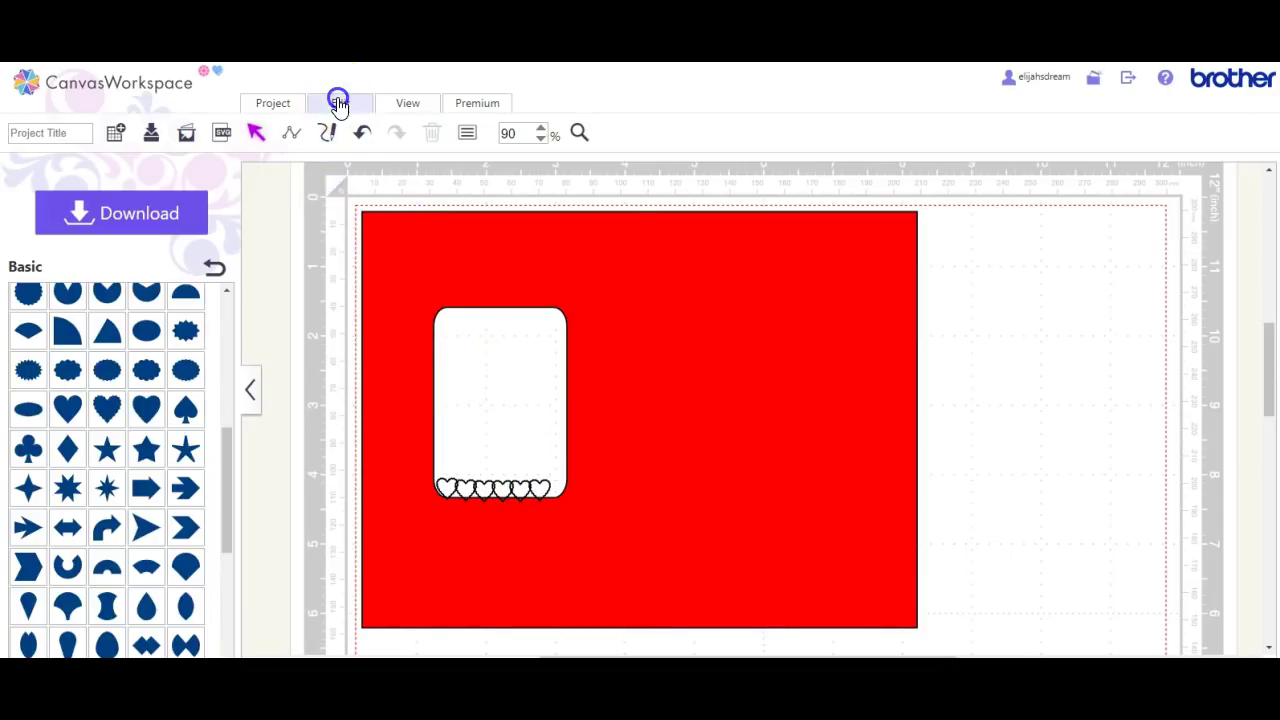
left_click(467, 219)
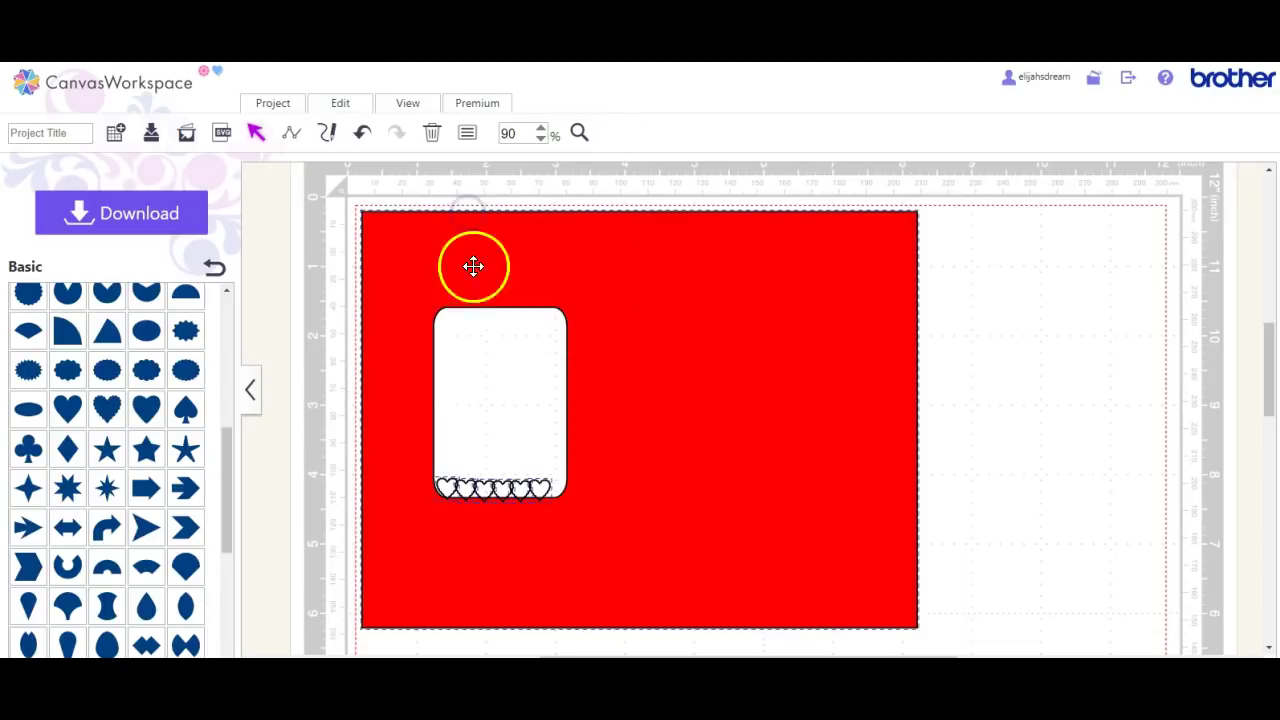
left_click(340, 106)
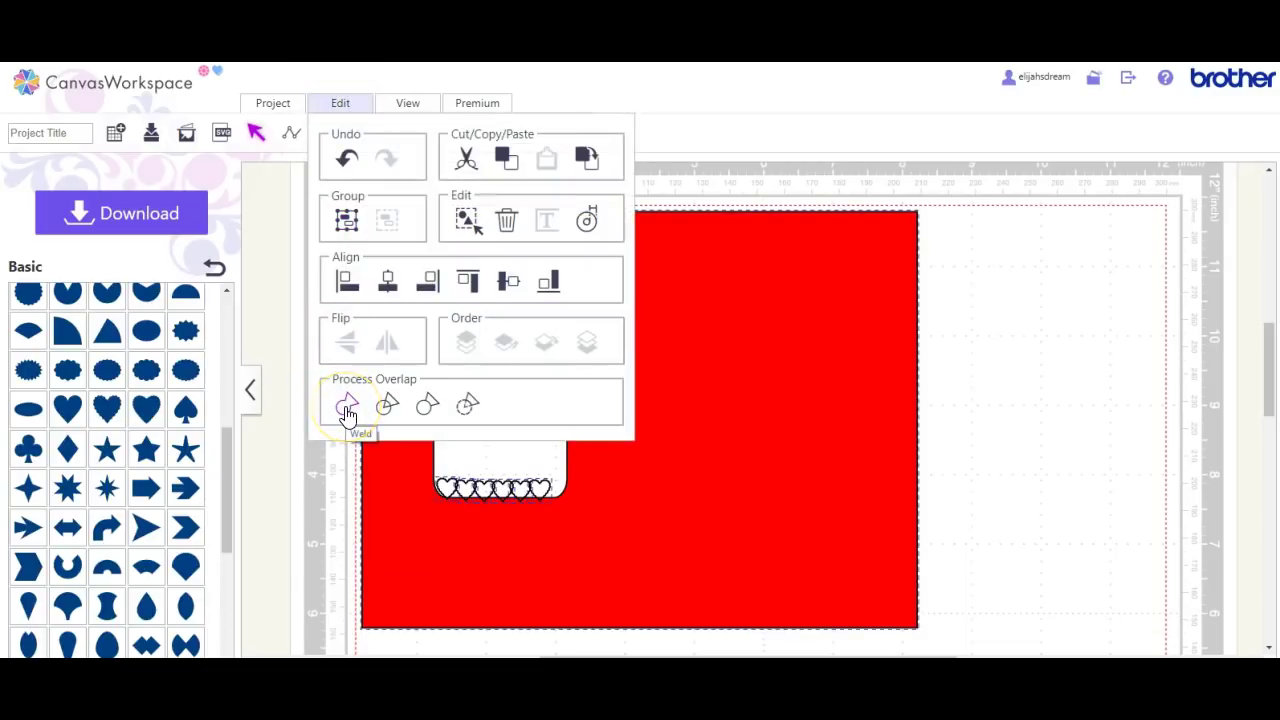
left_click(346, 406)
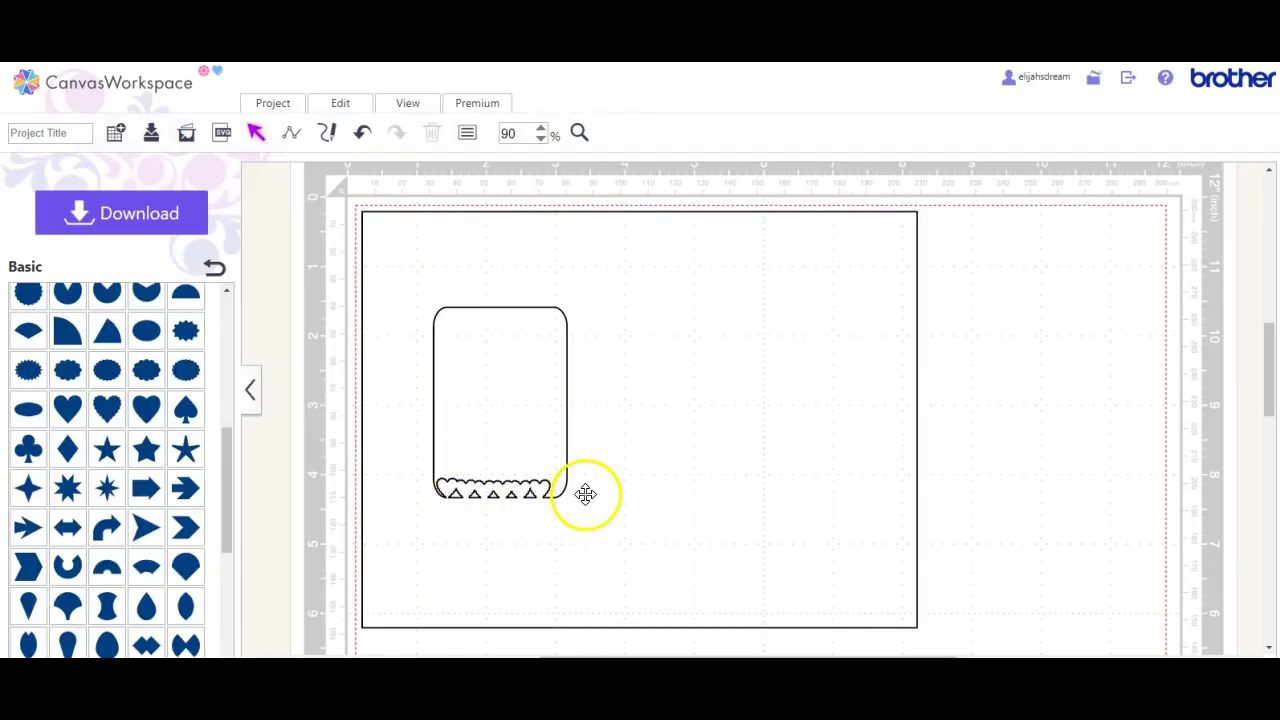
Fill the large 6x8 card rectangle with salmon pink via Properties
left_click(640, 303)
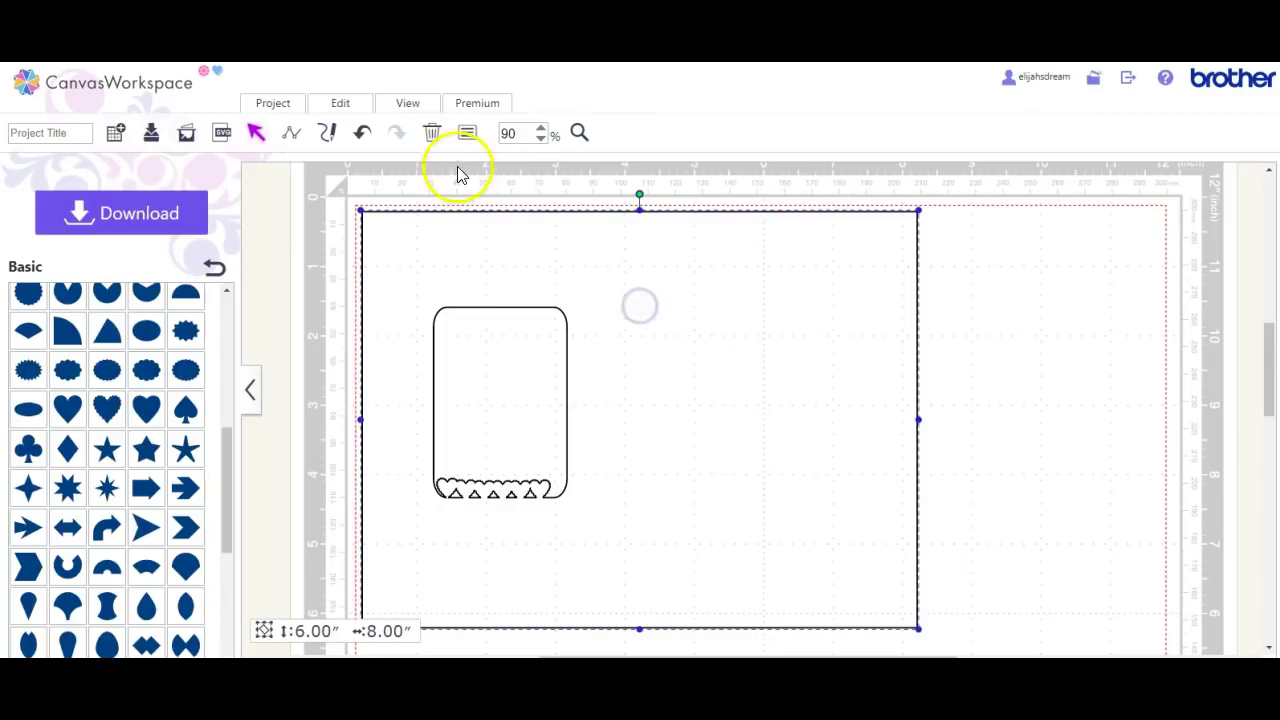
left_click(469, 133)
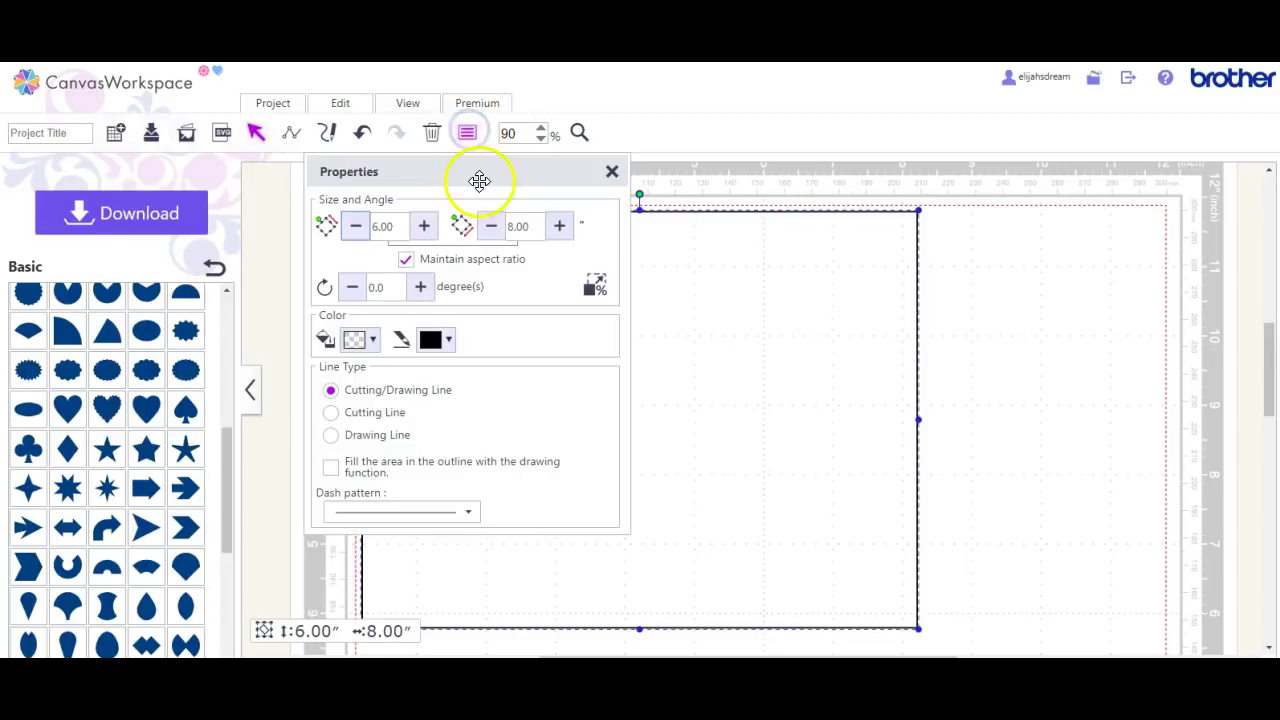
left_click(355, 340)
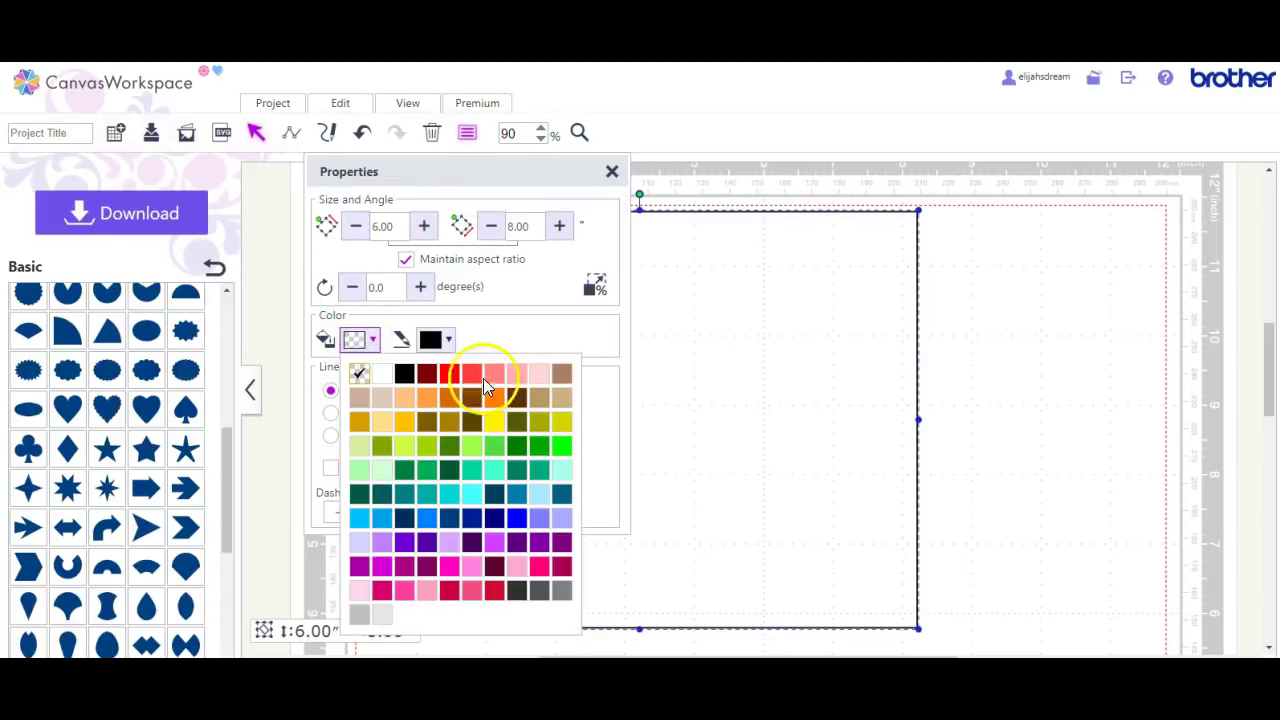
left_click(494, 377)
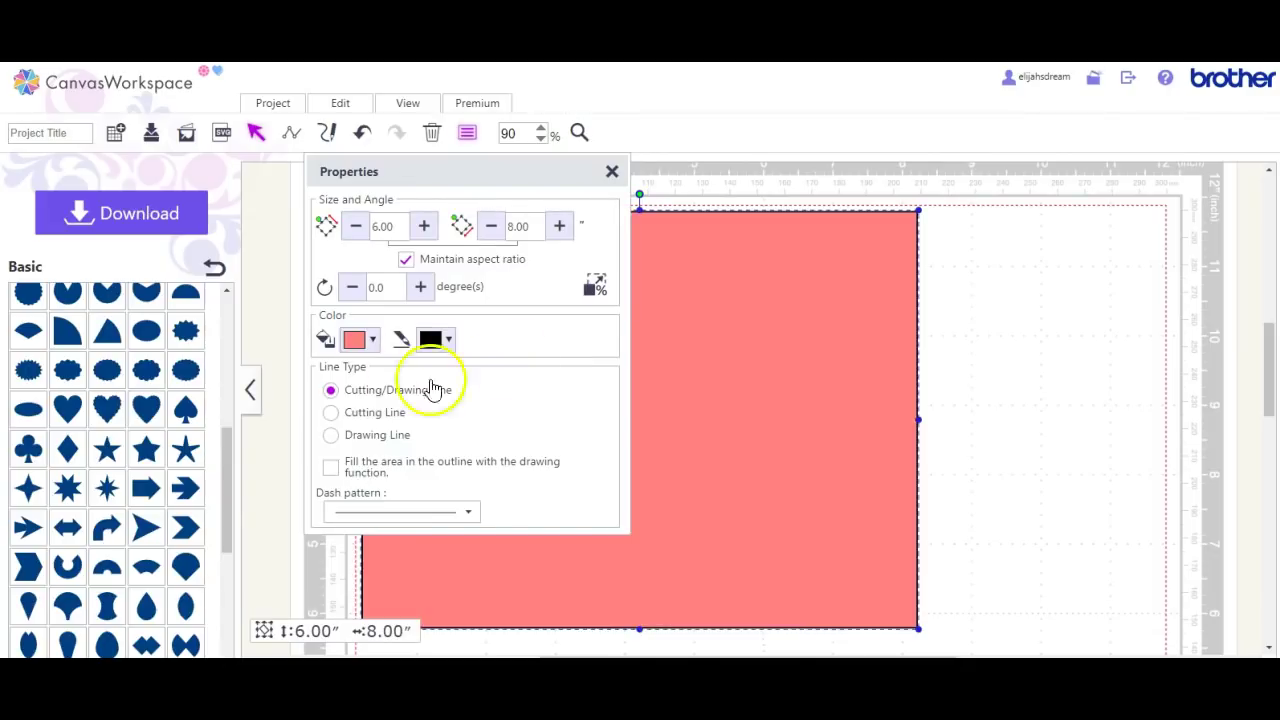
left_click(618, 174)
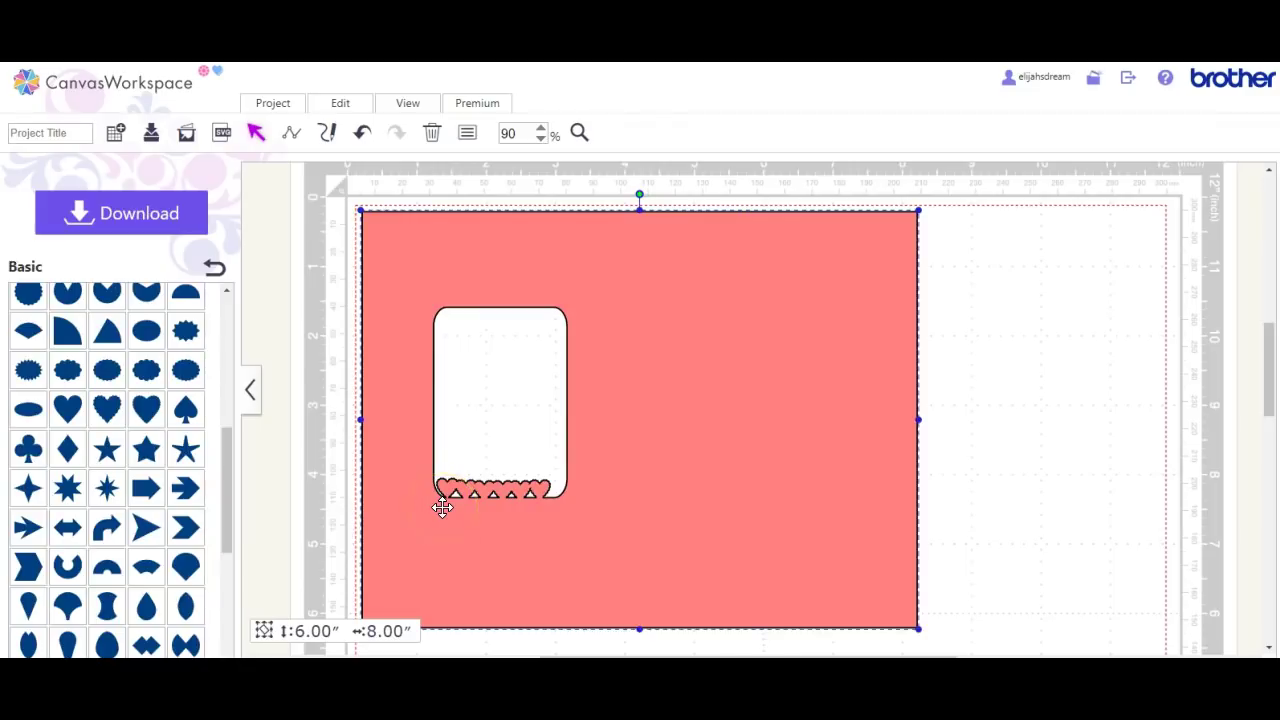
left_click(637, 415)
Draw a 6-inch vertical path line from the card's top centre to bottom centre
left_click(290, 136)
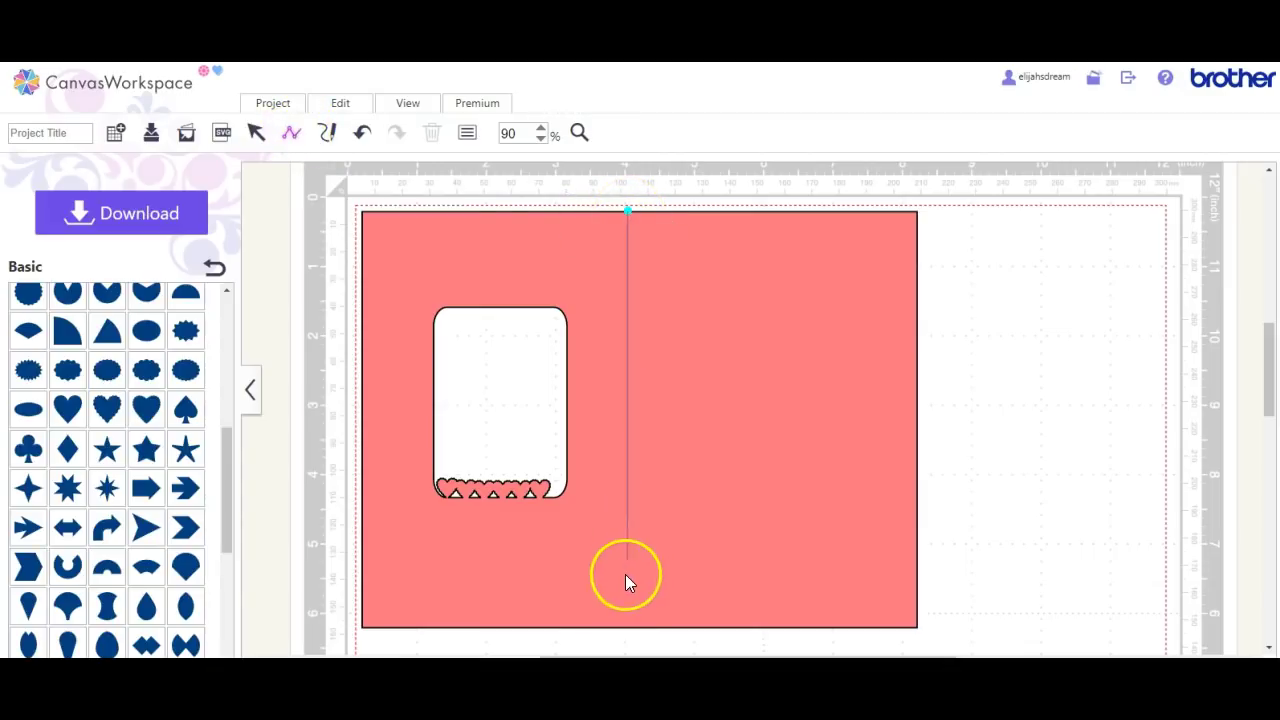
left_click(628, 621)
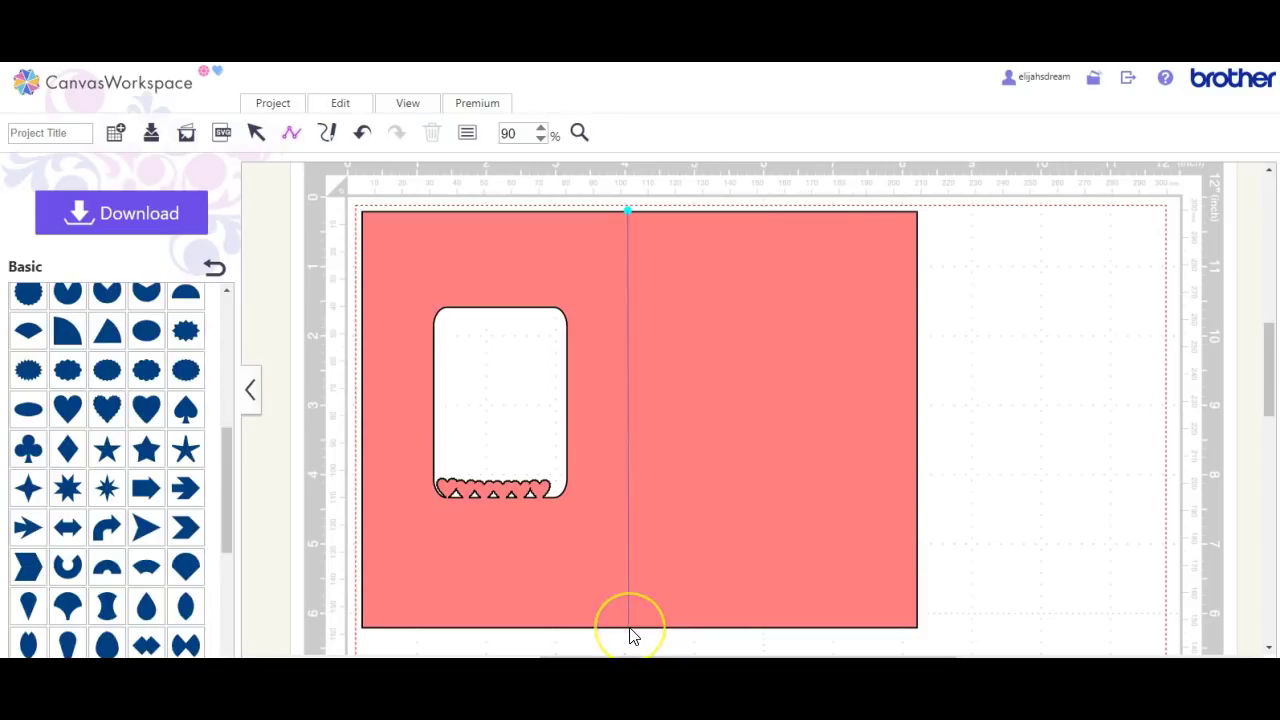
left_click(629, 630)
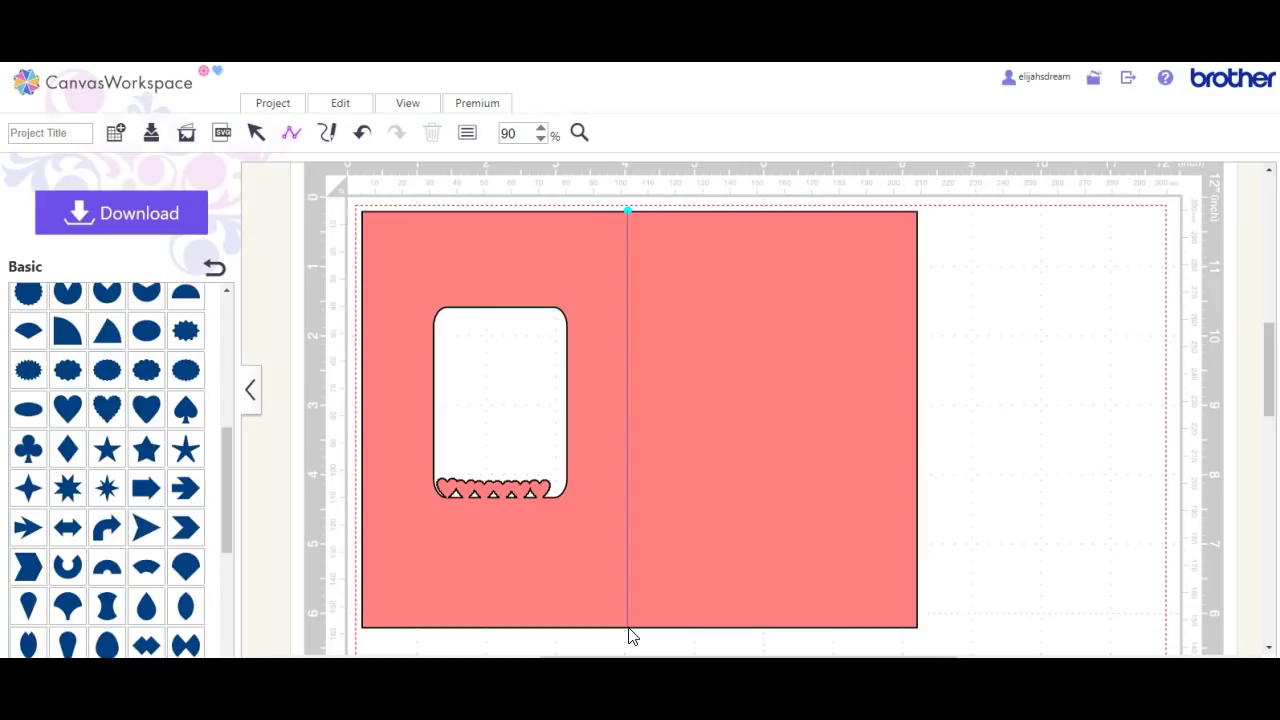
left_click(628, 628)
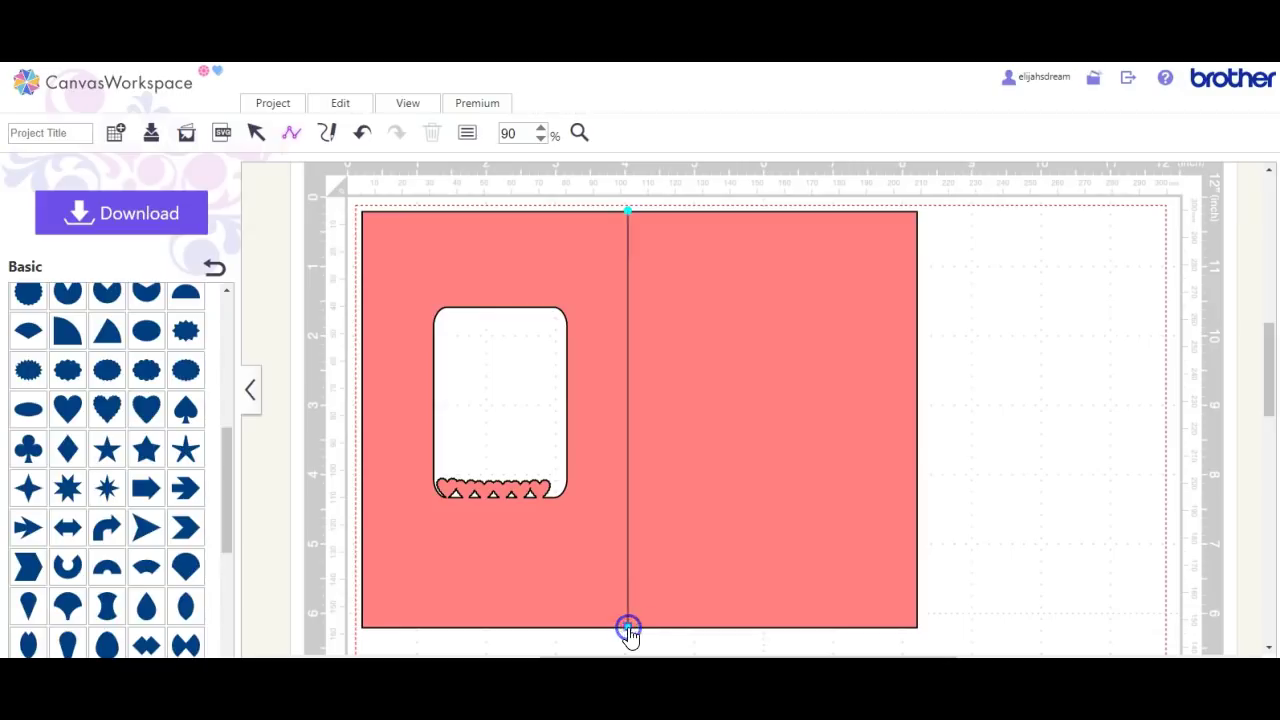
right_click(667, 628)
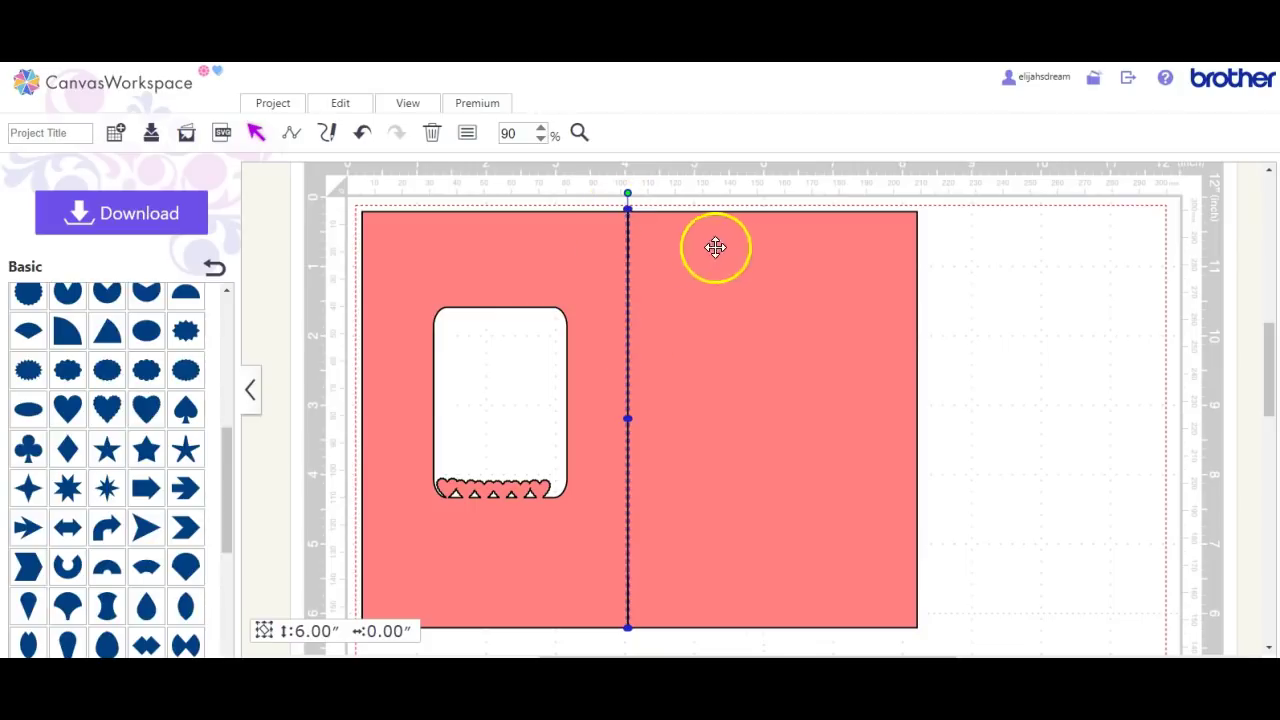
Give the centre fold line a dashed pattern in Properties
left_click(467, 134)
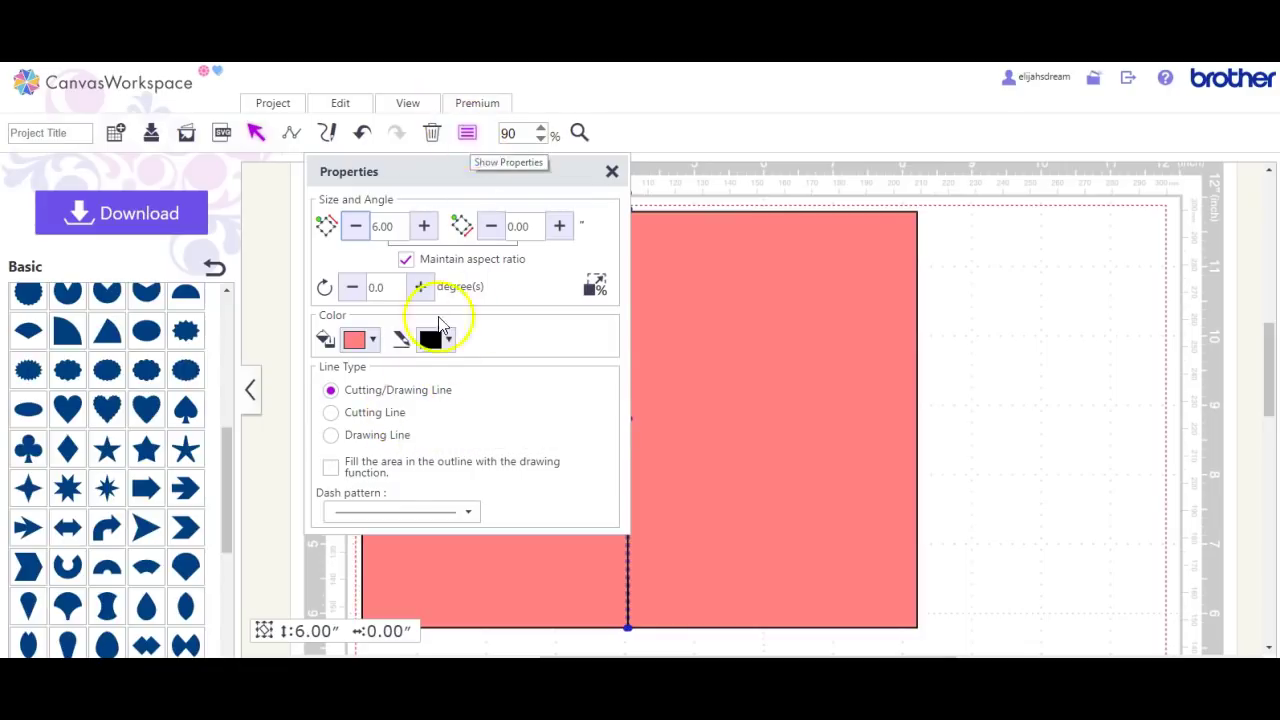
left_click(471, 517)
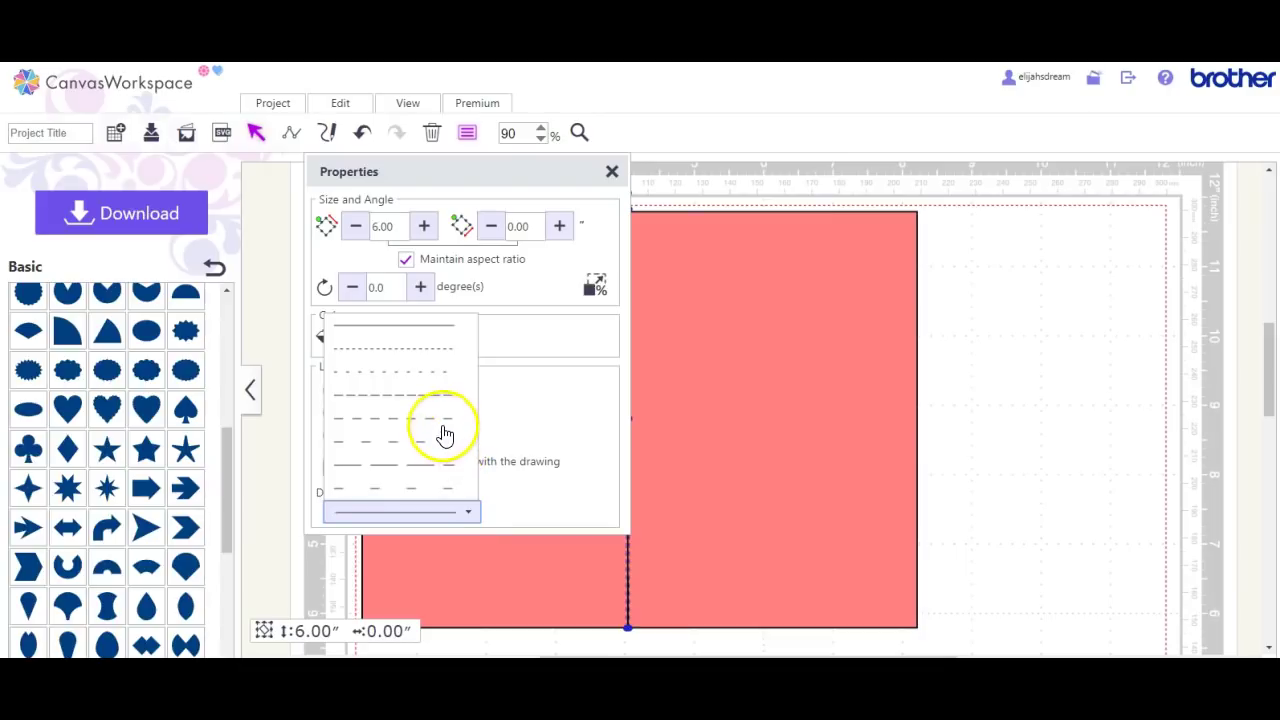
left_click(442, 447)
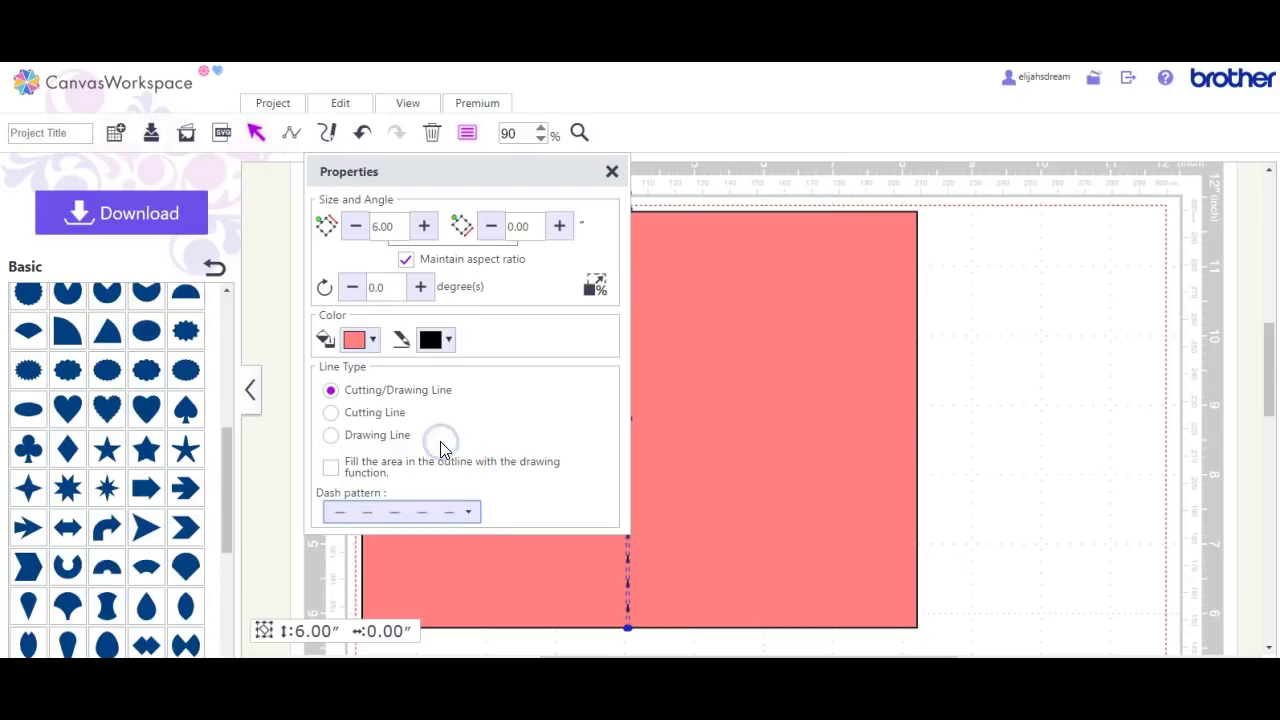
left_click(615, 171)
left_click(1085, 295)
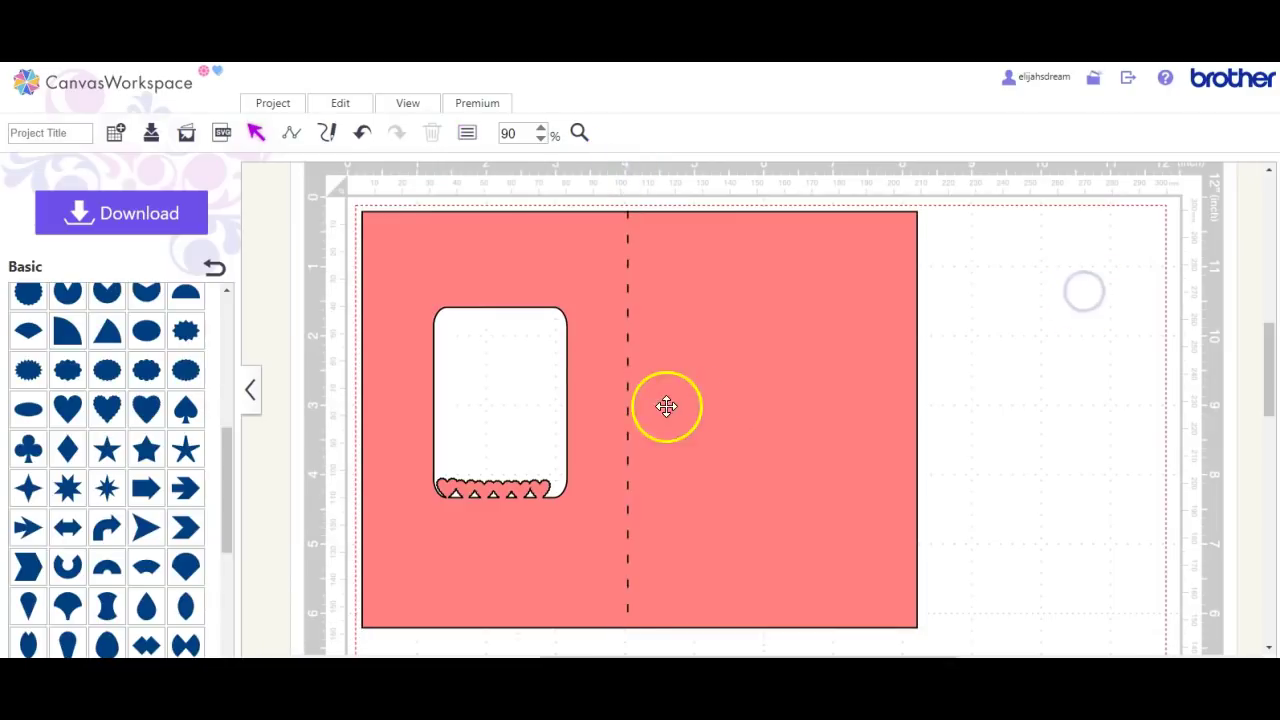